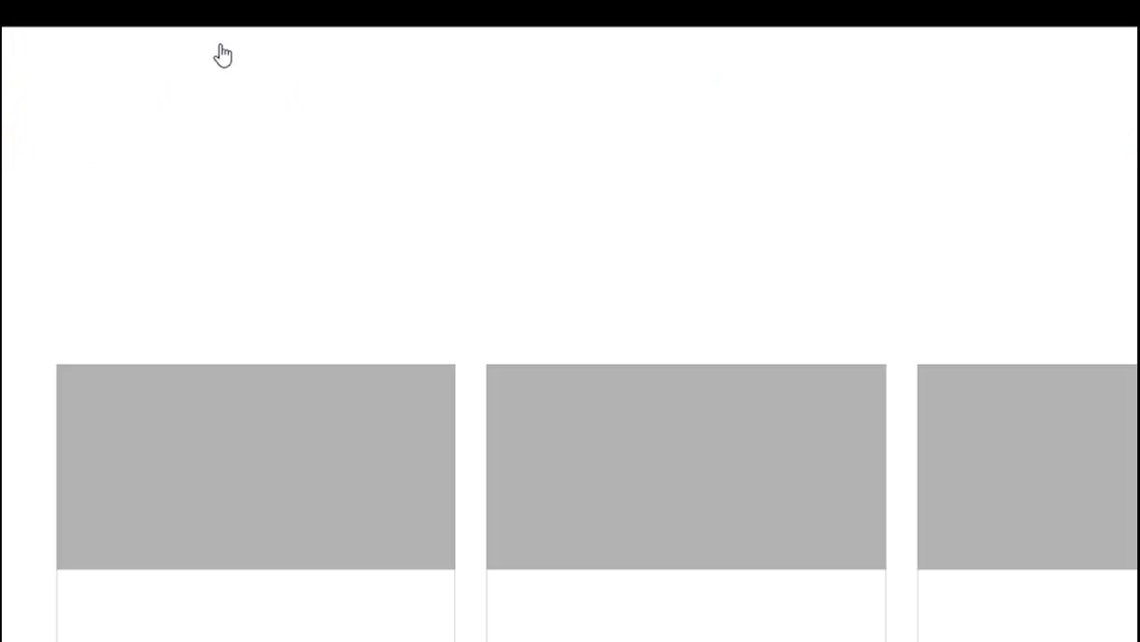
pyautogui.scroll(-2, 401, 170)
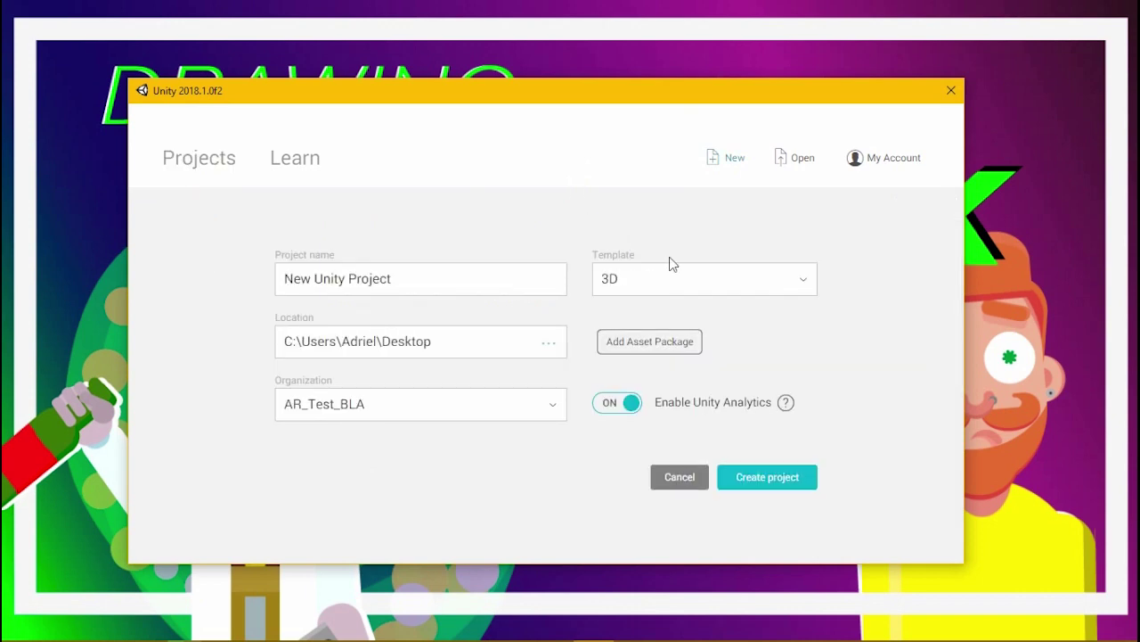
# - Set the new project's template to 2D
pyautogui.click(697, 288)
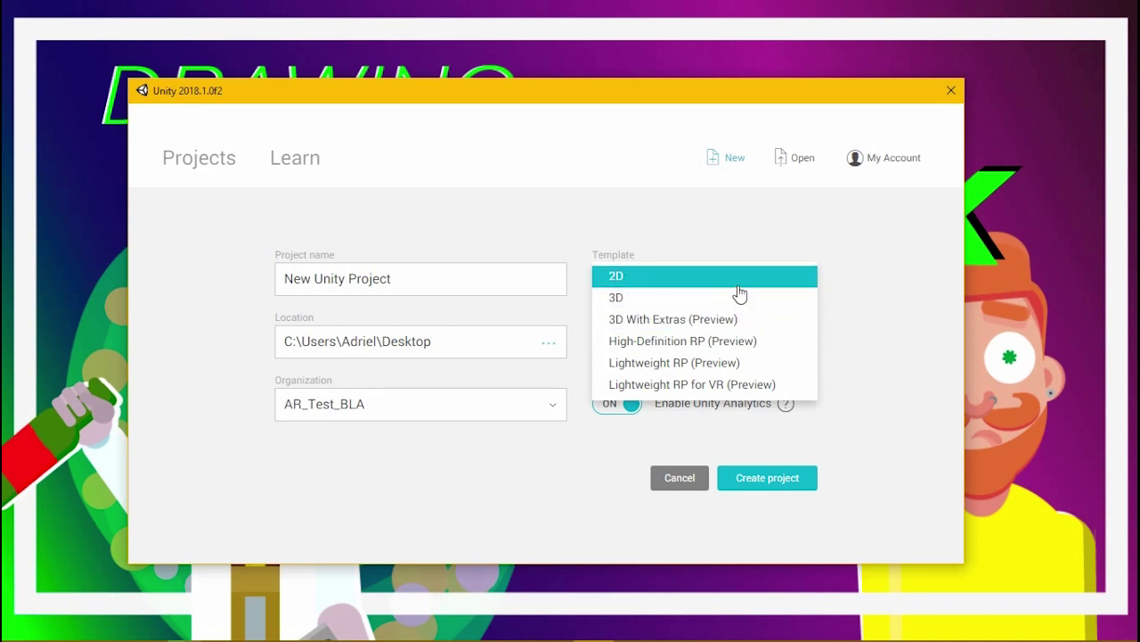
pyautogui.click(740, 278)
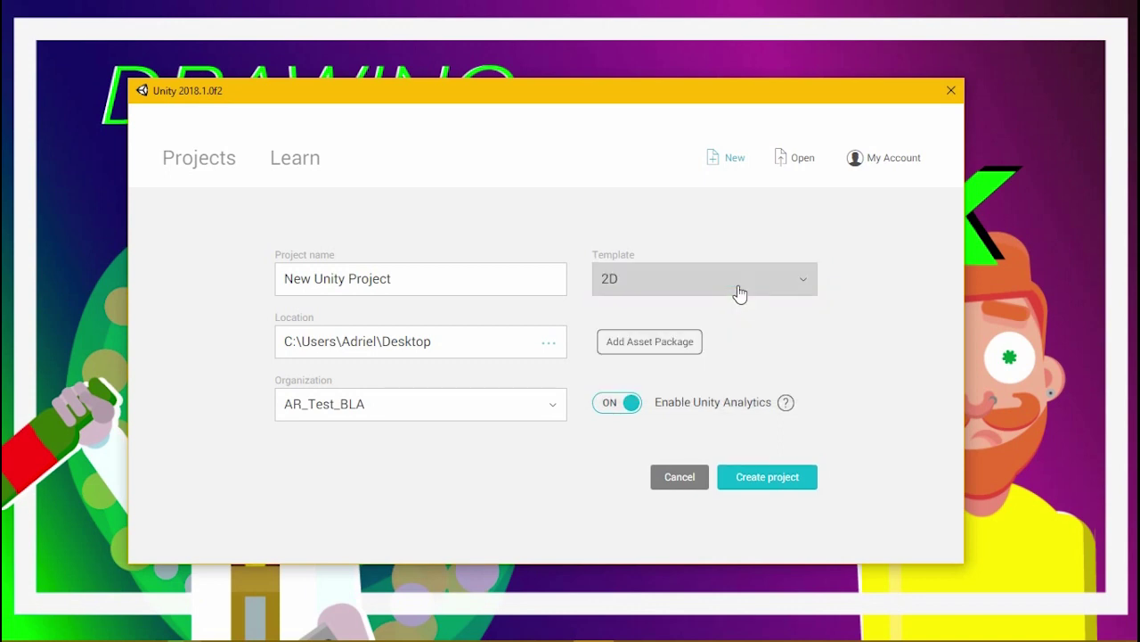
pyautogui.click(739, 287)
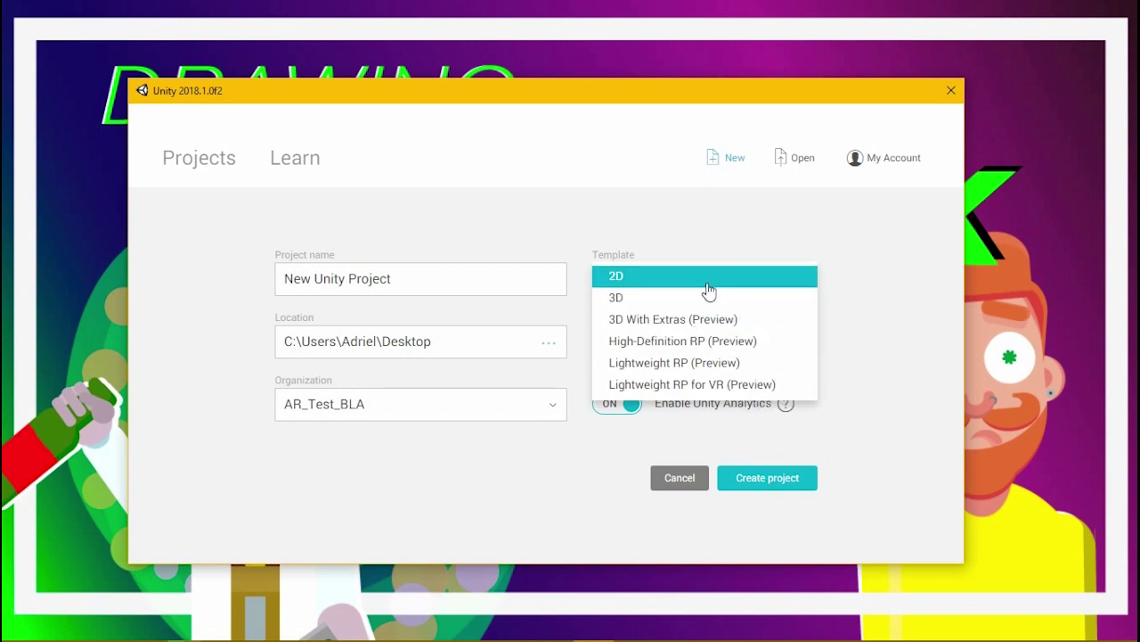
pyautogui.click(707, 285)
# - Set the project's organization to youtubeVideos and check the account options for managing organizations
pyautogui.click(453, 416)
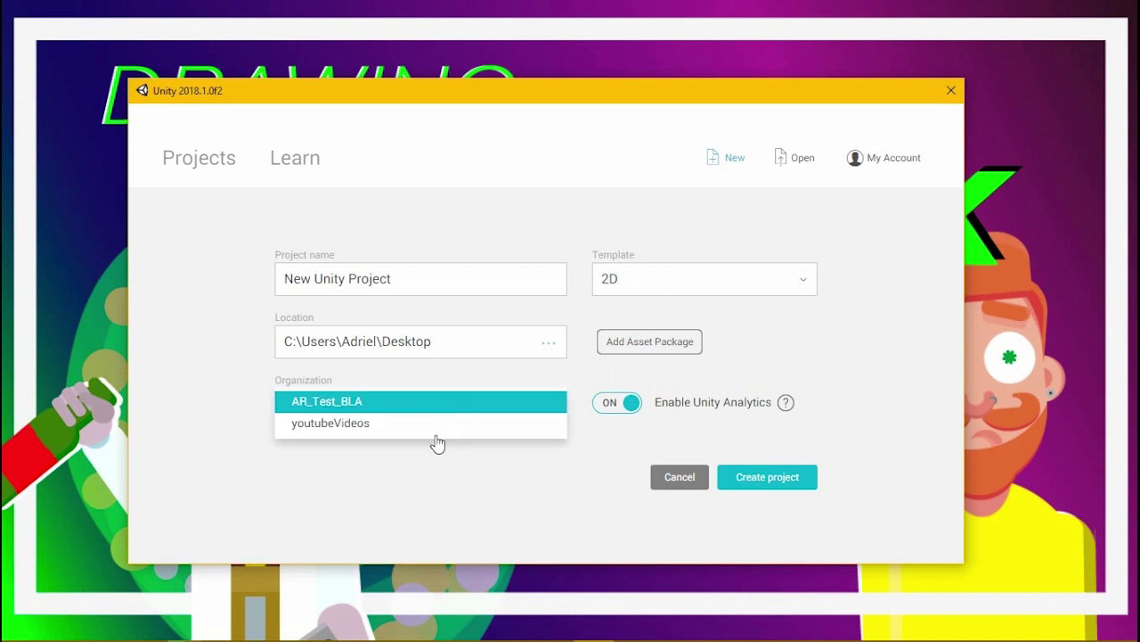
pyautogui.click(419, 429)
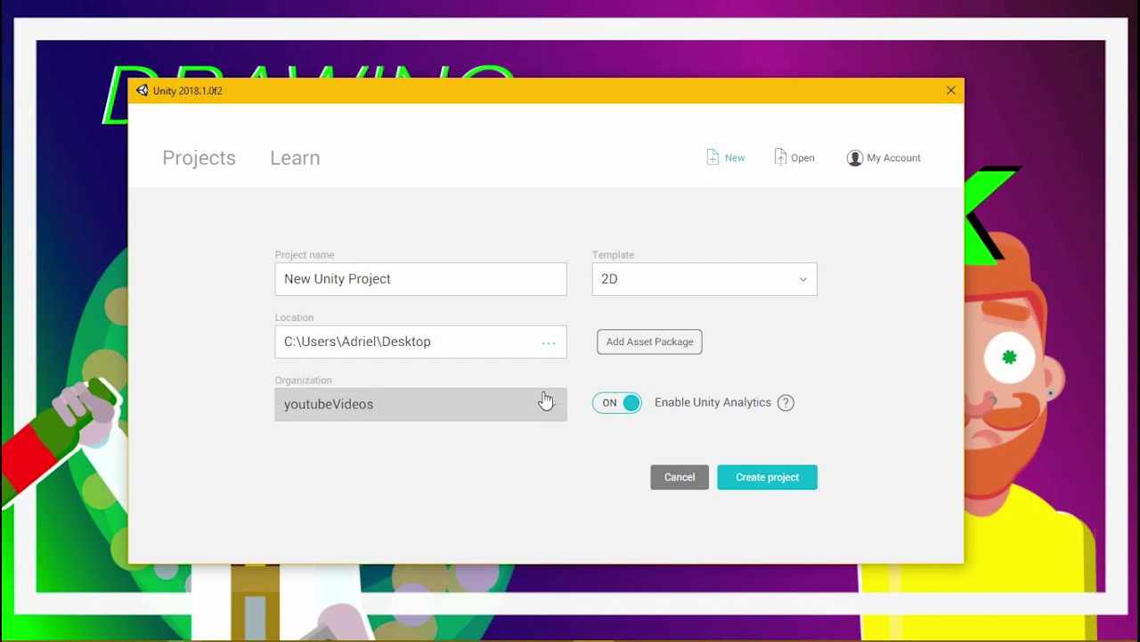
pyautogui.click(868, 168)
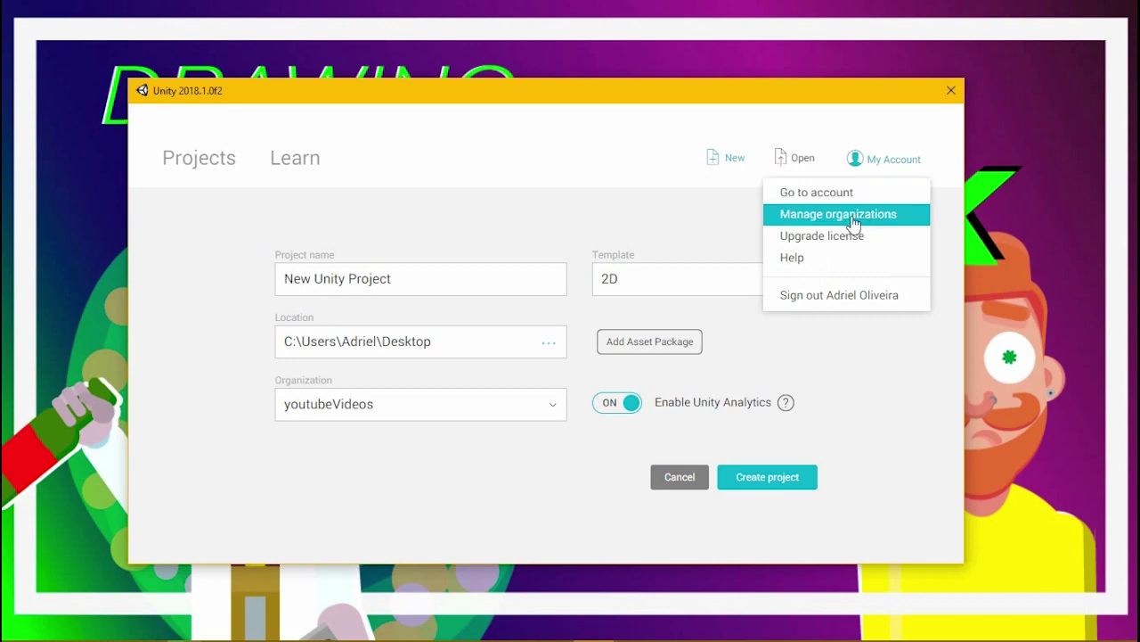
pyautogui.click(509, 349)
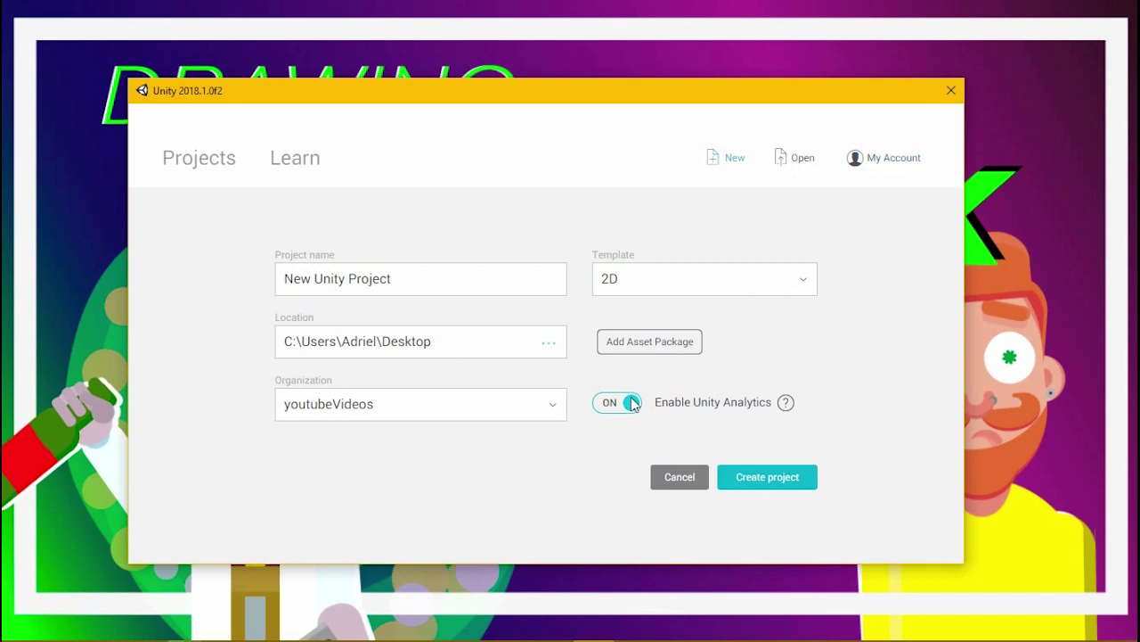
# - Name the project "Duck Duck Game" and create it
pyautogui.click(514, 276)
pyautogui.hotkey('ctrl', 'a')
pyautogui.write('Duck Duck')
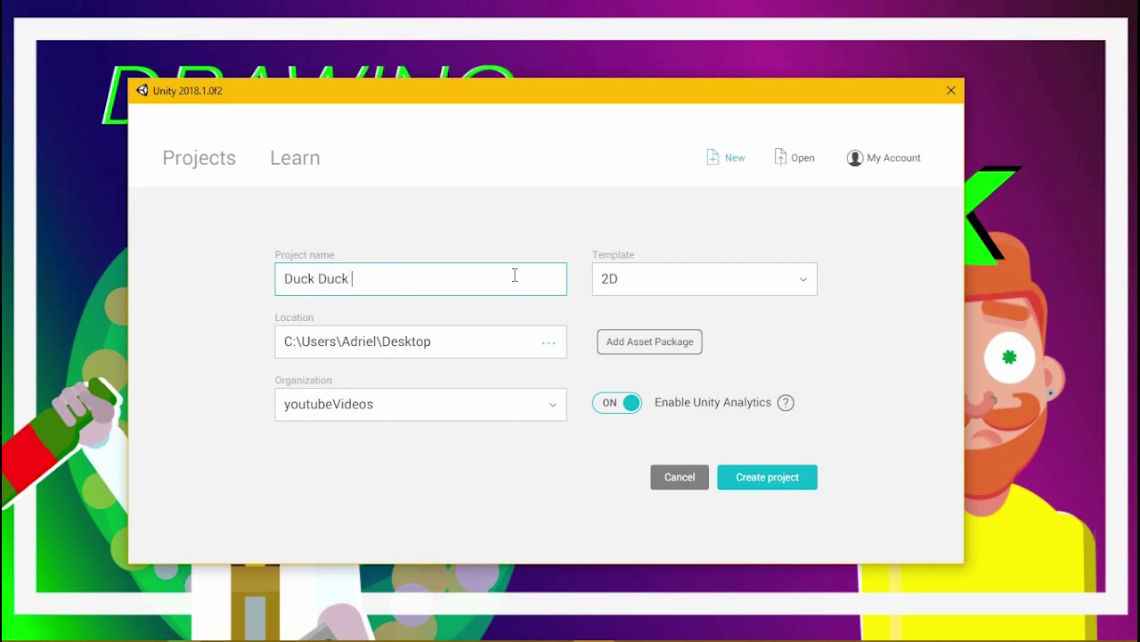
pyautogui.write(' Game')
pyautogui.click(763, 481)
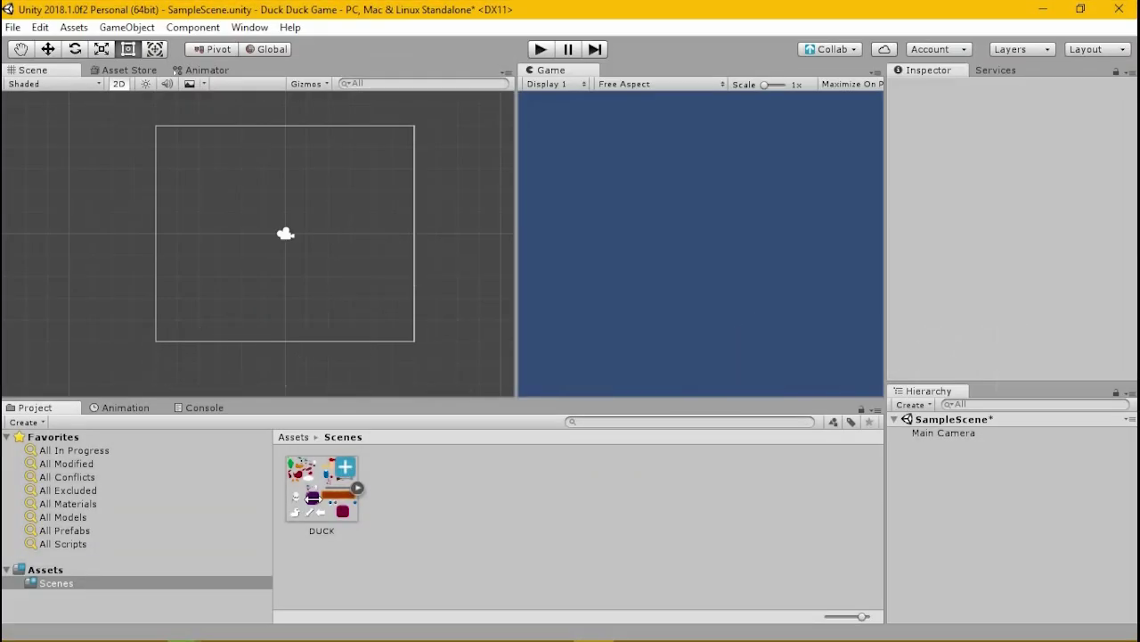
# - Create a new folder named Sprites directly under Assets
pyautogui.click(47, 570)
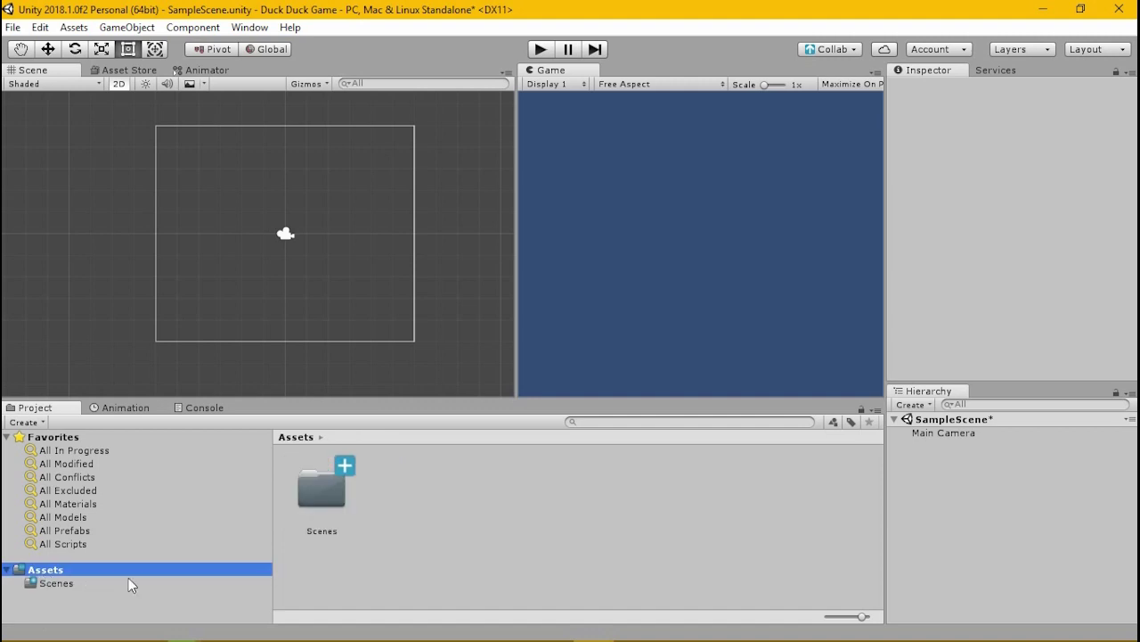
pyautogui.rightClick(472, 545)
pyautogui.moveTo(564, 182)
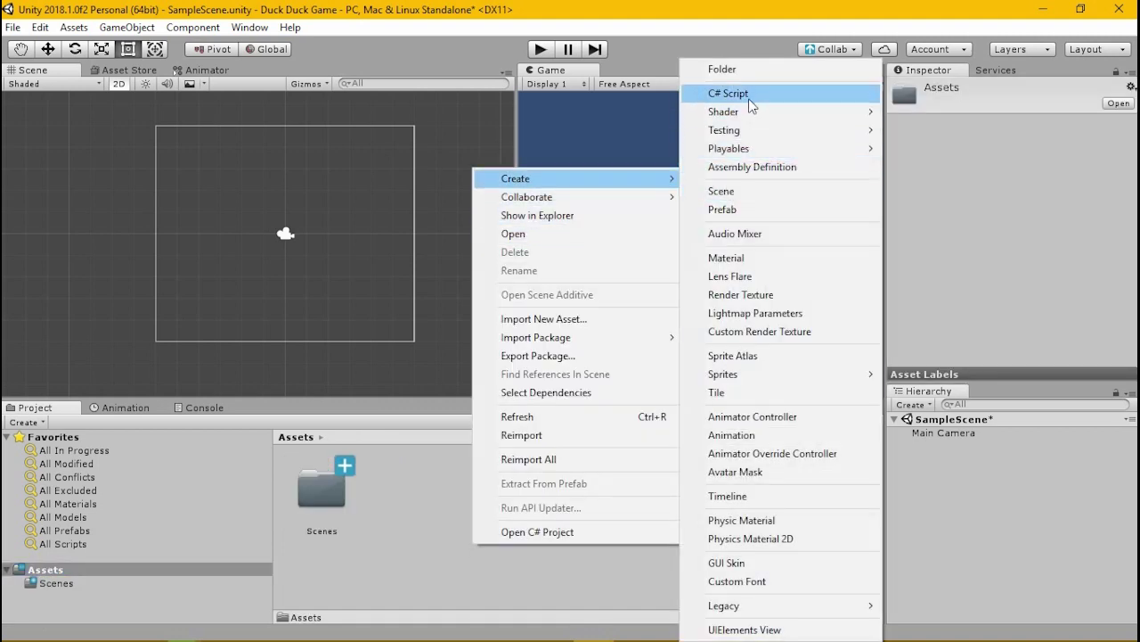
pyautogui.click(726, 70)
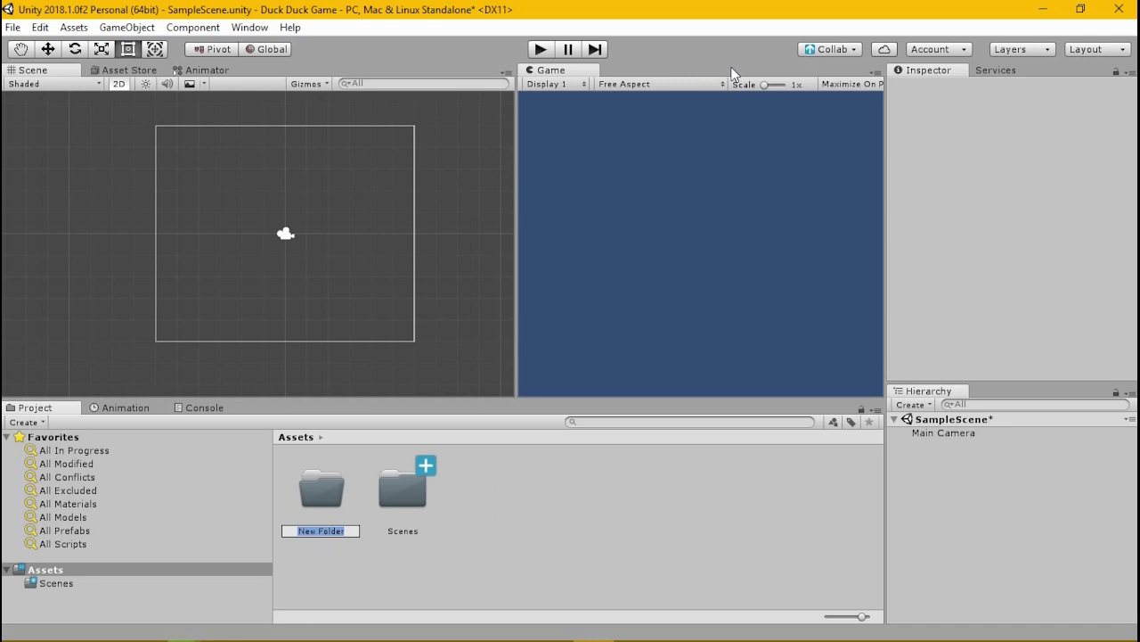
pyautogui.write('Sprites')
pyautogui.press('Return')
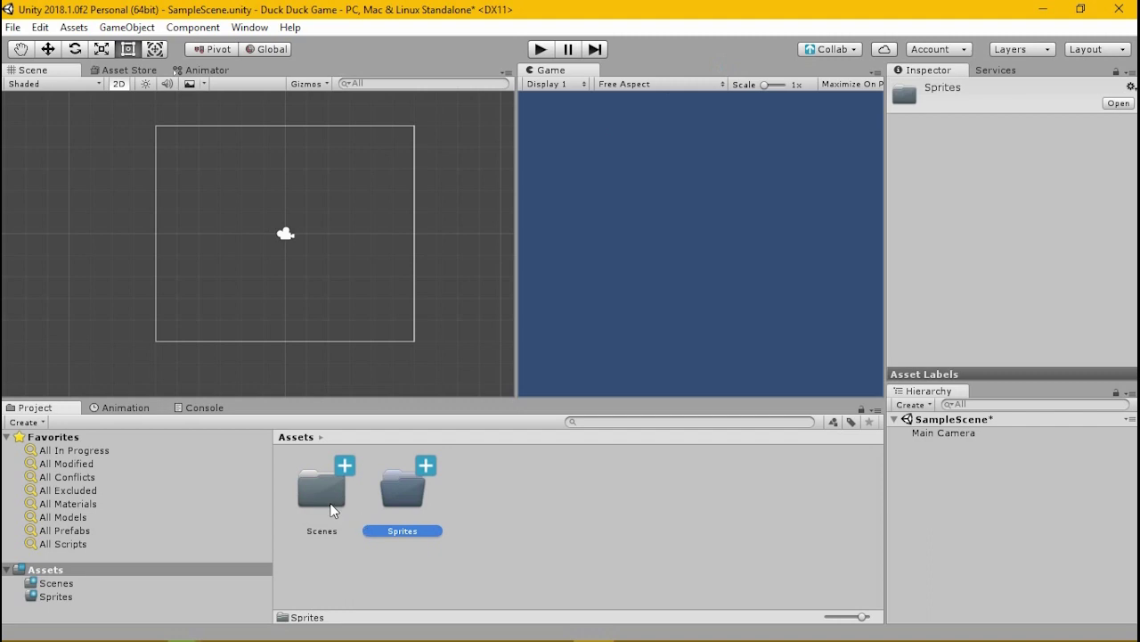
# - Move the DUCK image from the Scenes folder into the Sprites folder and open Sprites
pyautogui.click(331, 510)
pyautogui.doubleClick(395, 510)
pyautogui.click(92, 571)
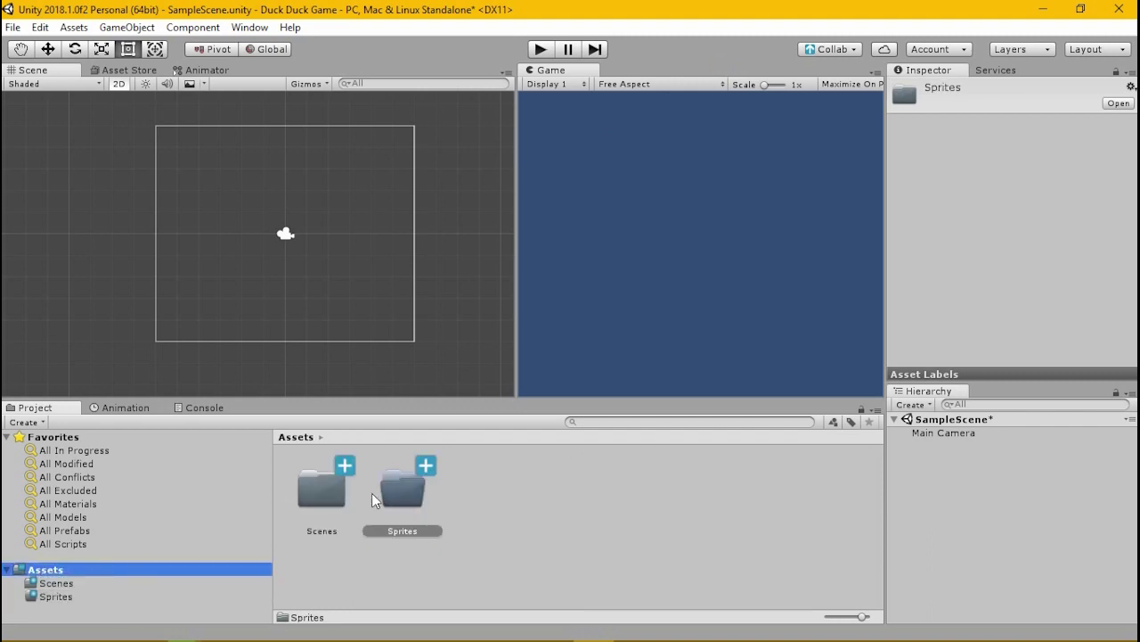
pyautogui.click(111, 582)
pyautogui.moveTo(322, 489); pyautogui.dragTo(145, 602)
pyautogui.click(135, 596)
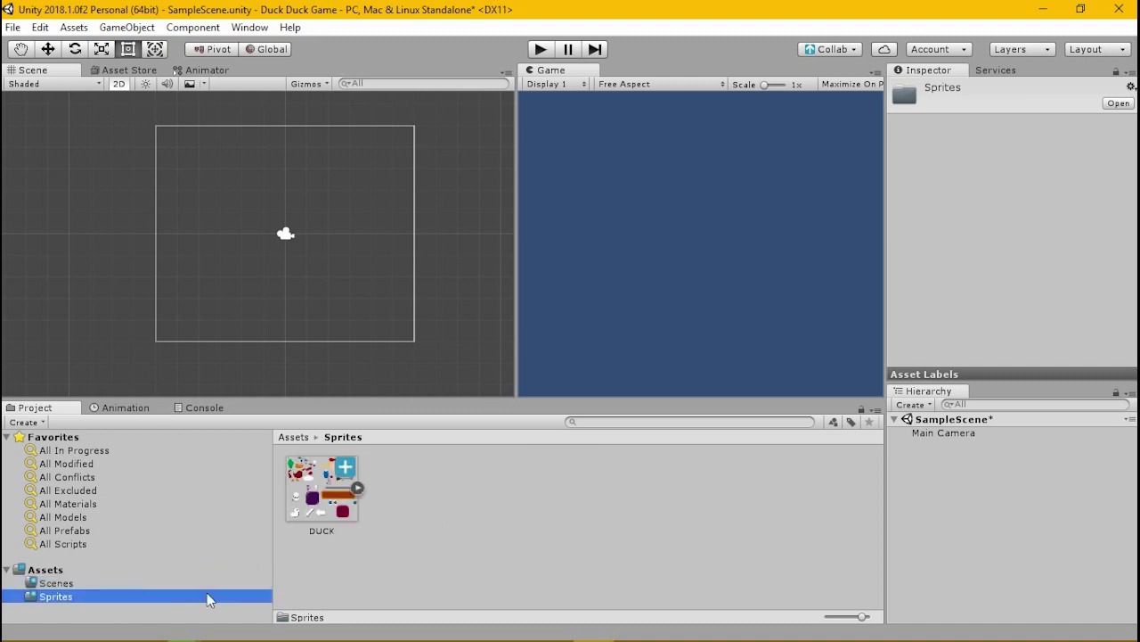
# - Select the DUCK image and choose Sprite (2D and UI) as its texture type in the import settings
pyautogui.click(345, 514)
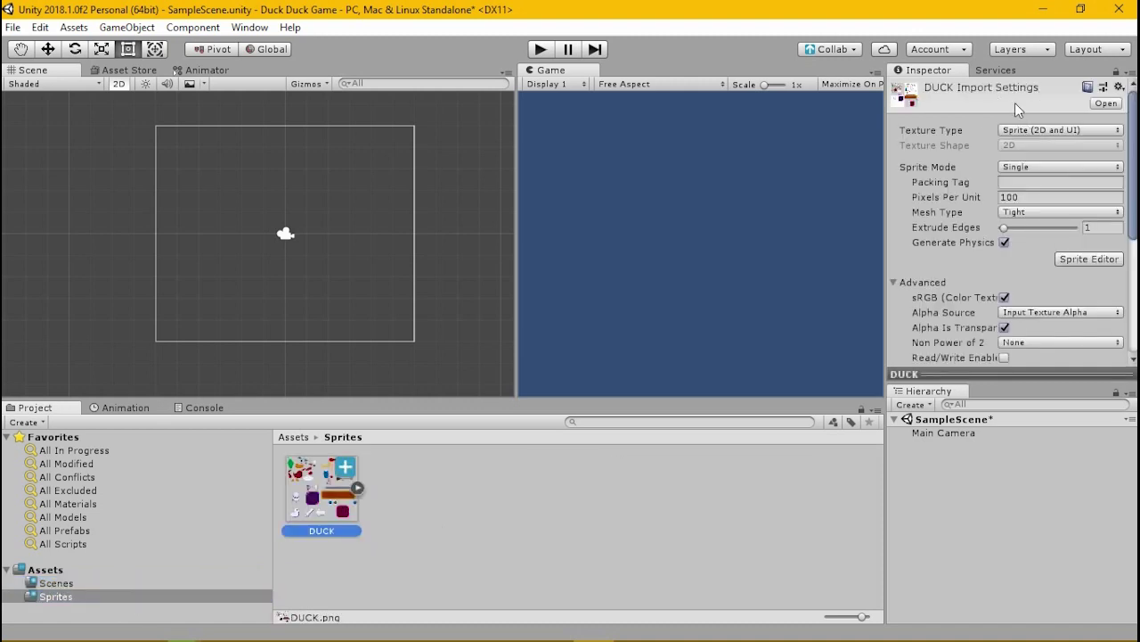
pyautogui.click(1024, 130)
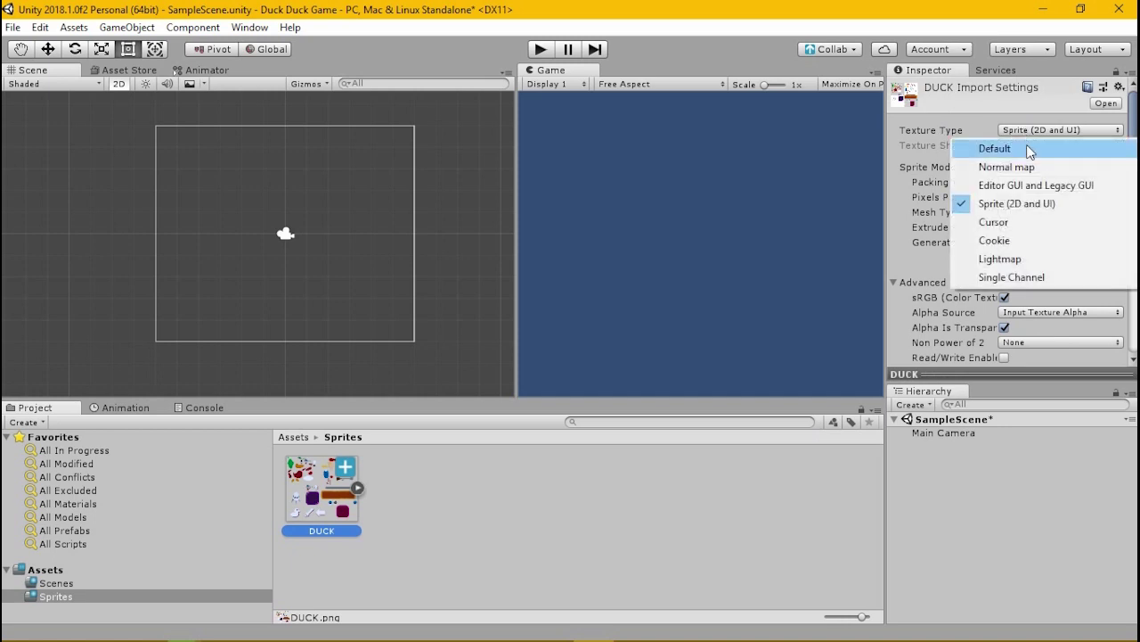
pyautogui.click(1024, 131)
pyautogui.click(1024, 131)
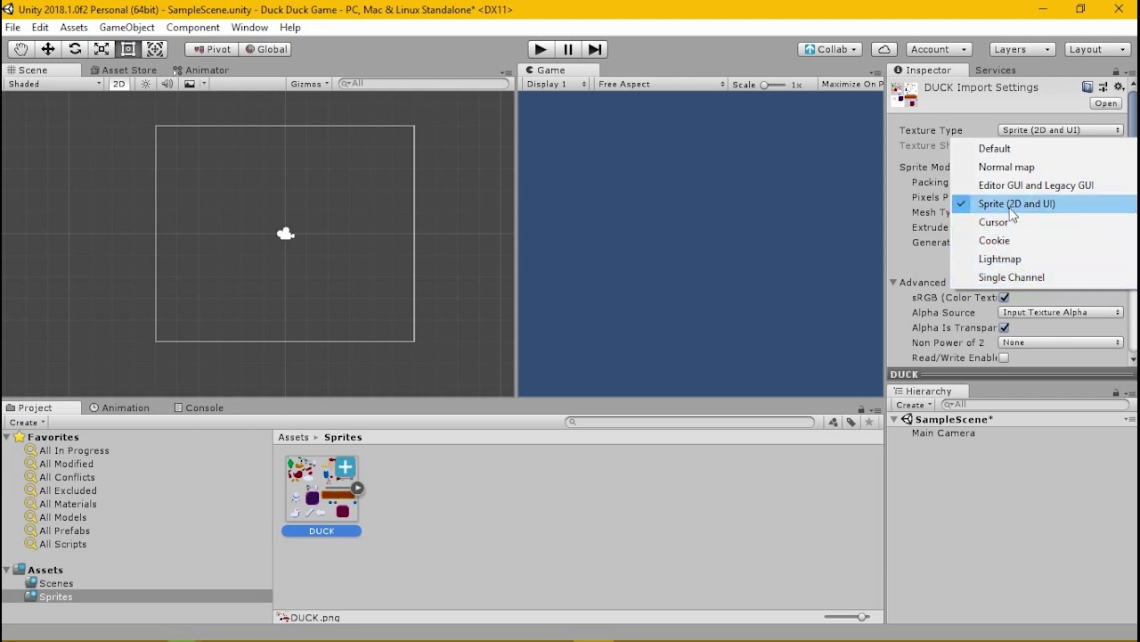
pyautogui.click(980, 208)
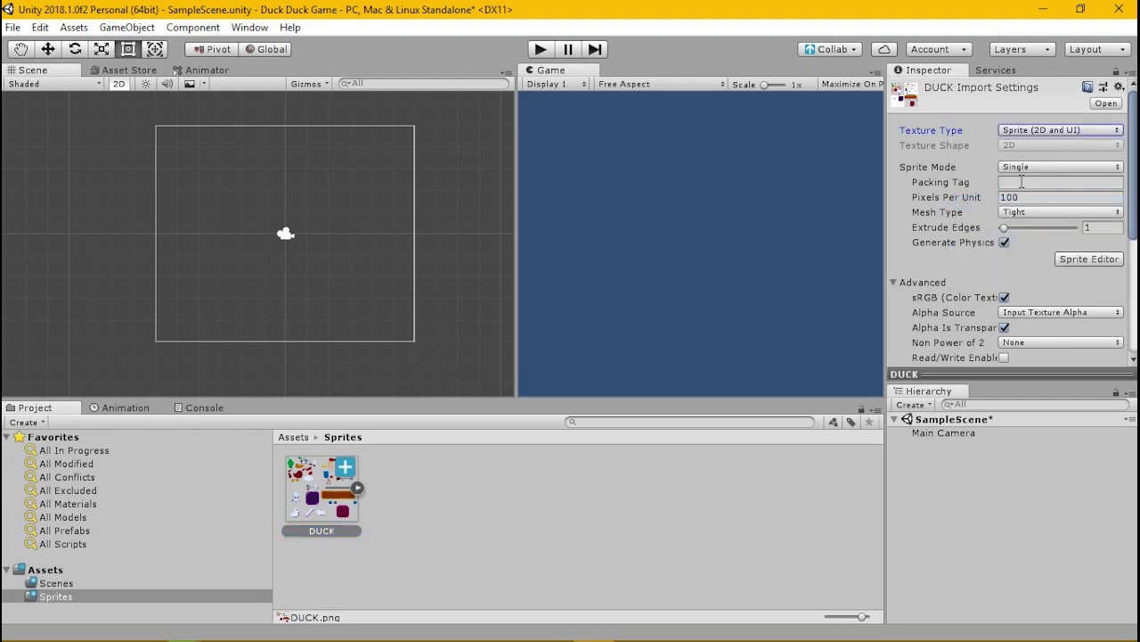
pyautogui.click(1022, 172)
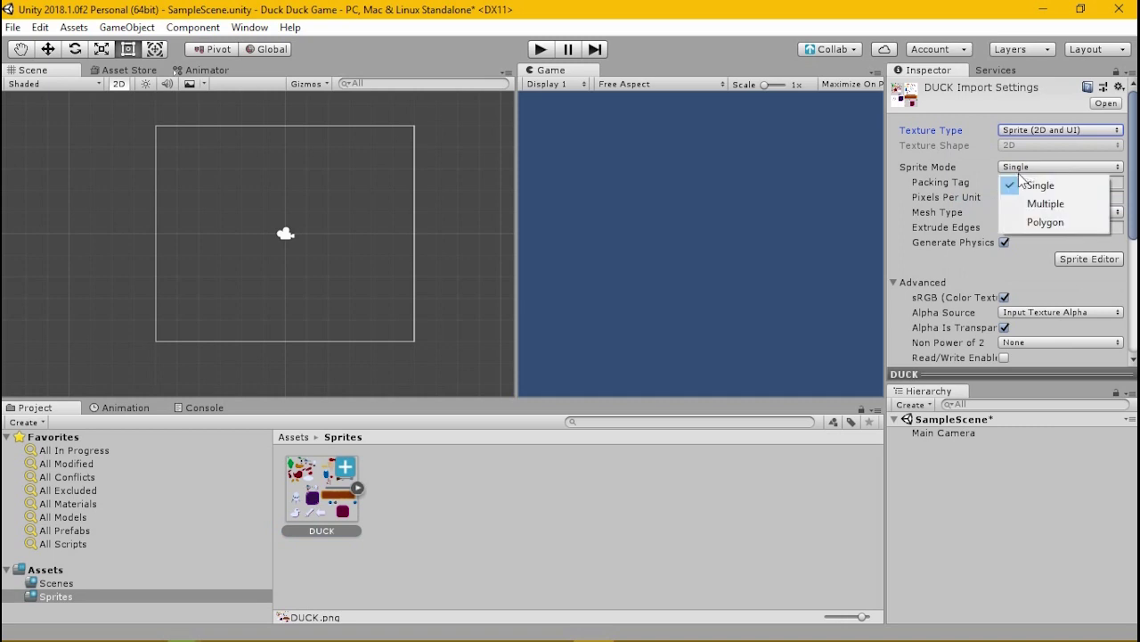
pyautogui.click(980, 134)
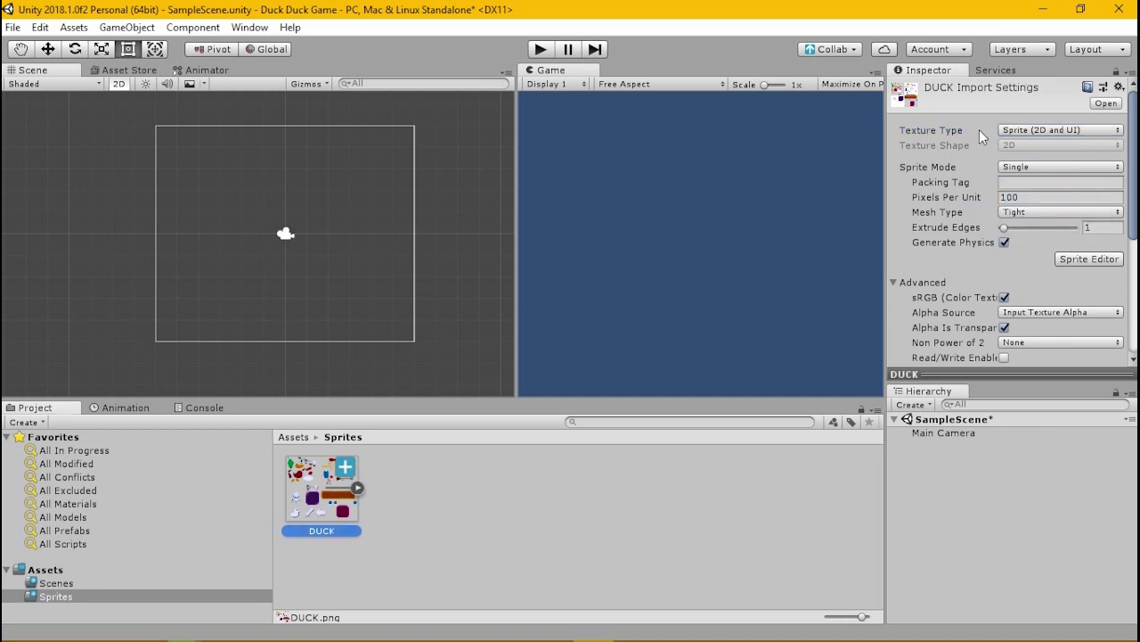
pyautogui.click(1025, 130)
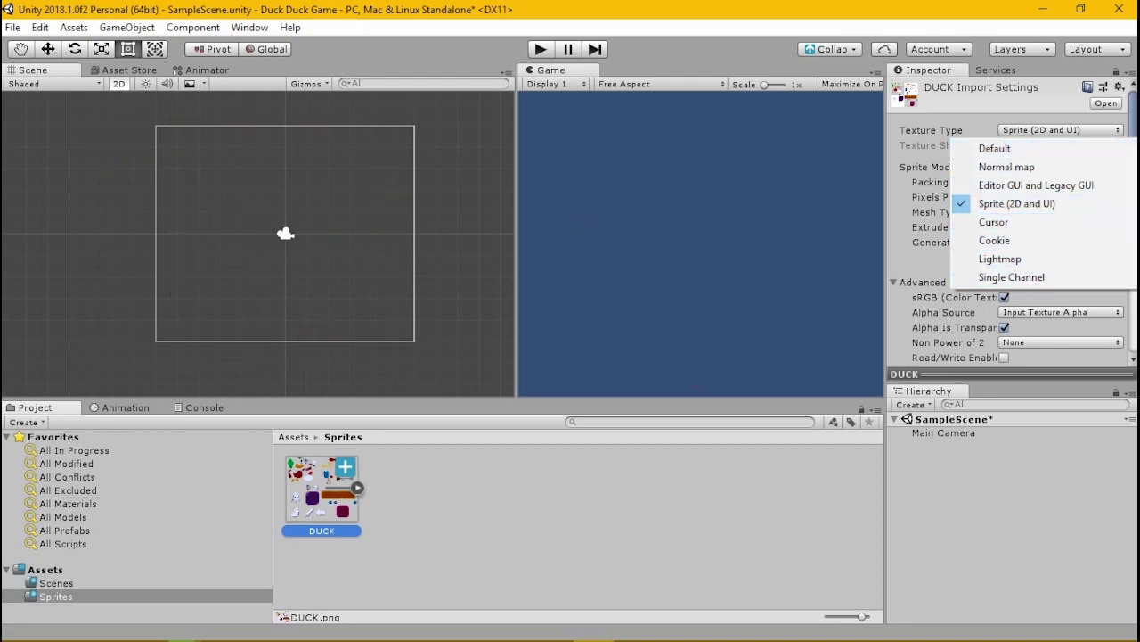
pyautogui.click(993, 204)
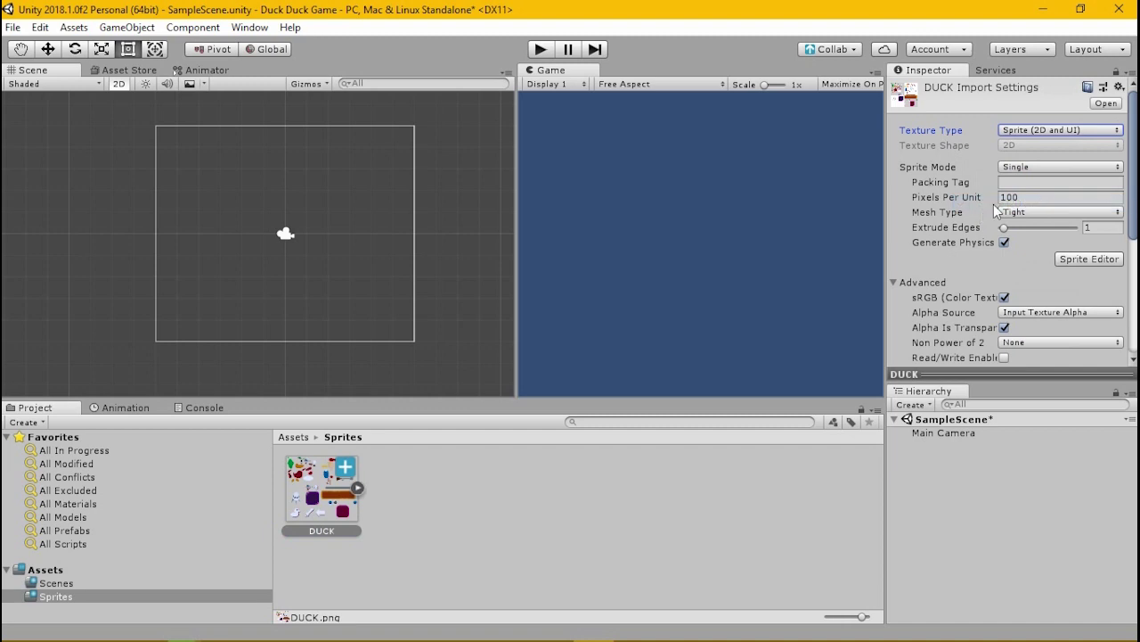
# - Set the DUCK image's sprite mode to Multiple and look at the mesh type options
pyautogui.click(1022, 169)
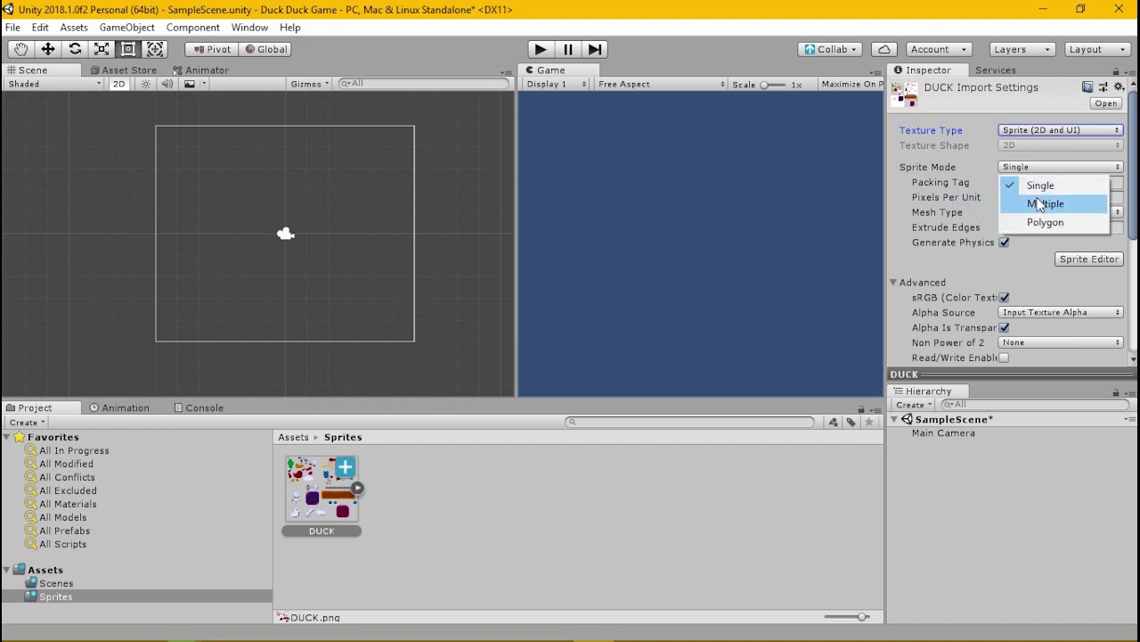
pyautogui.click(1041, 204)
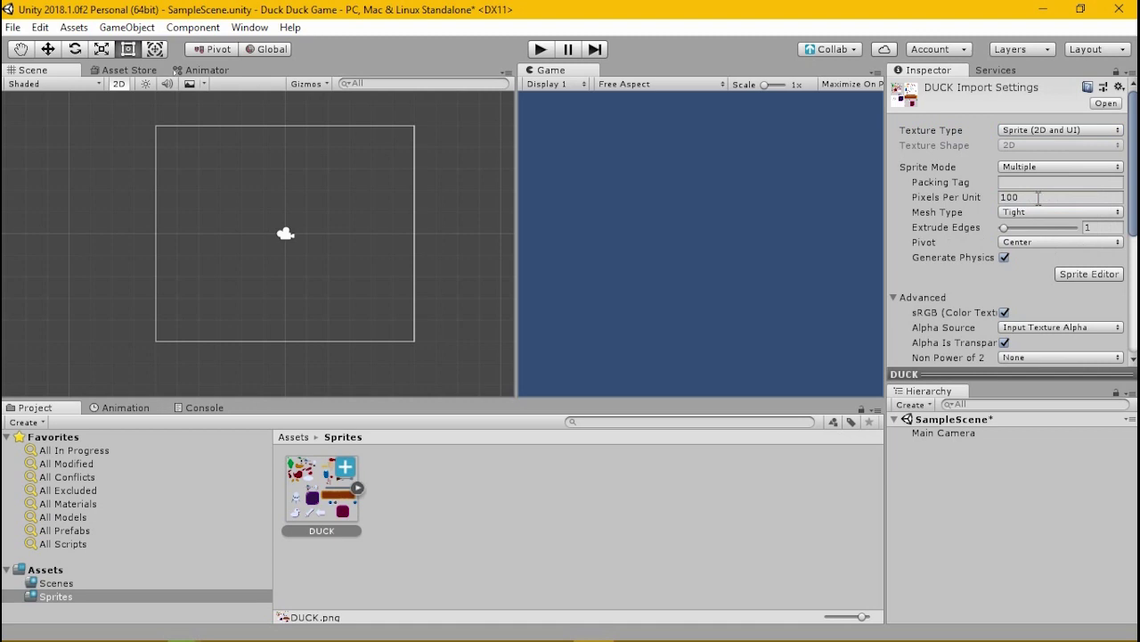
pyautogui.click(1023, 214)
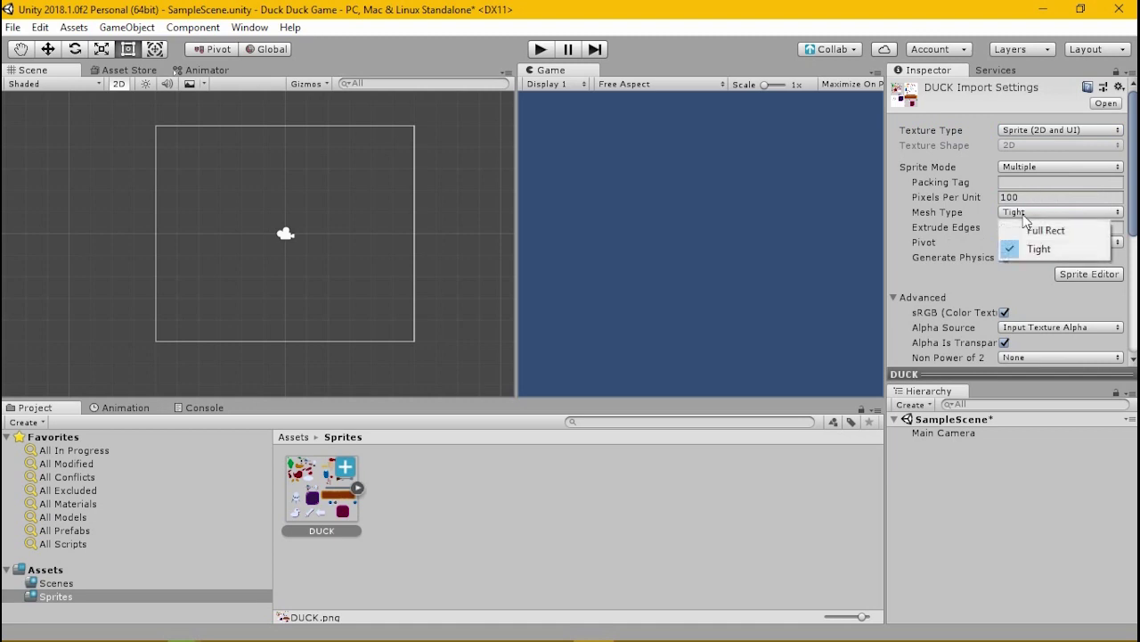
pyautogui.click(1016, 216)
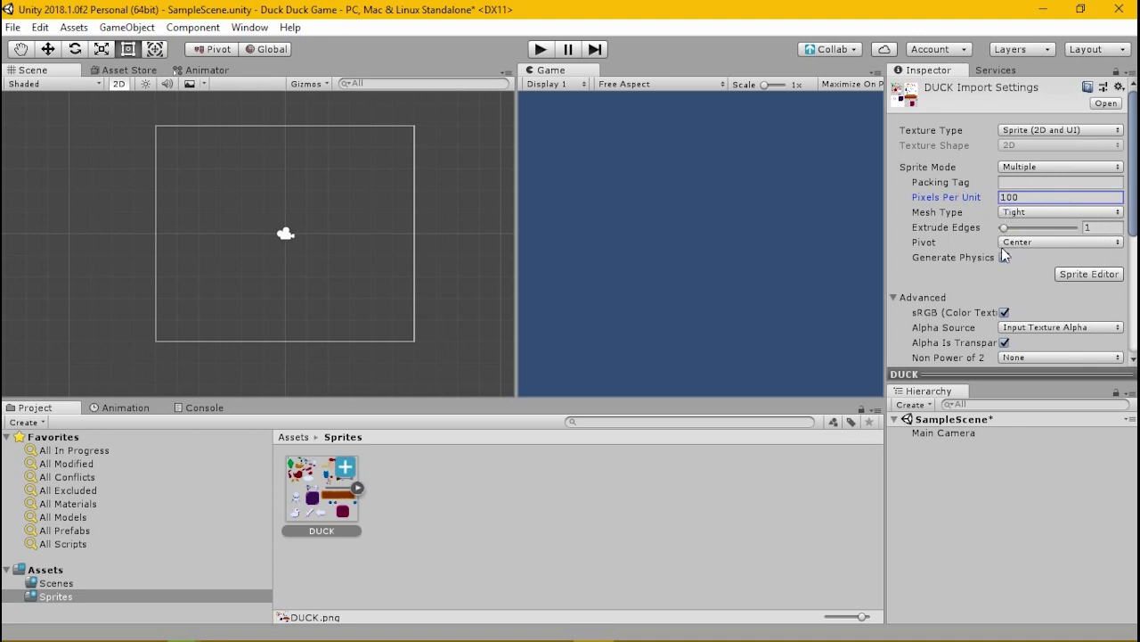
# - Open DUCK in the Sprite Editor and draw a slice about 154 by 174 pixels overlapping the top of the white spiked figure
pyautogui.click(1089, 274)
pyautogui.moveTo(302, 322); pyautogui.dragTo(334, 354)
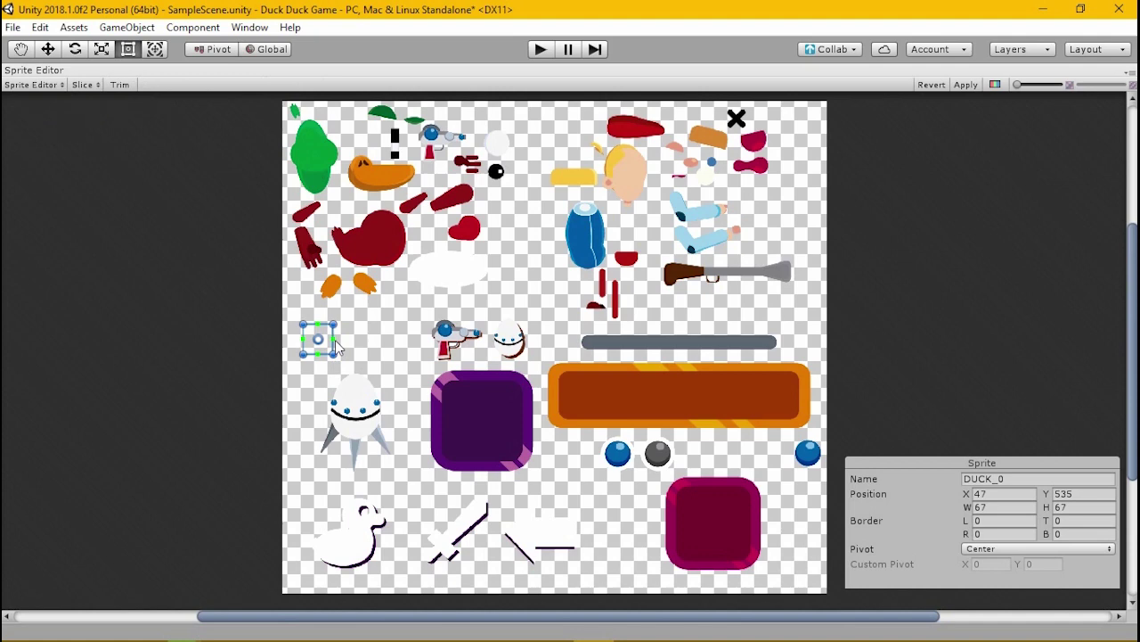
pyautogui.moveTo(334, 358); pyautogui.dragTo(374, 403)
# - Try a freehand custom pivot and the Left preset on the slice, ending with its pivot set to Top
pyautogui.moveTo(337, 365)
pyautogui.mouseDown()
pyautogui.moveTo(315, 339)
pyautogui.moveTo(371, 345)
pyautogui.moveTo(327, 382)
pyautogui.mouseUp()
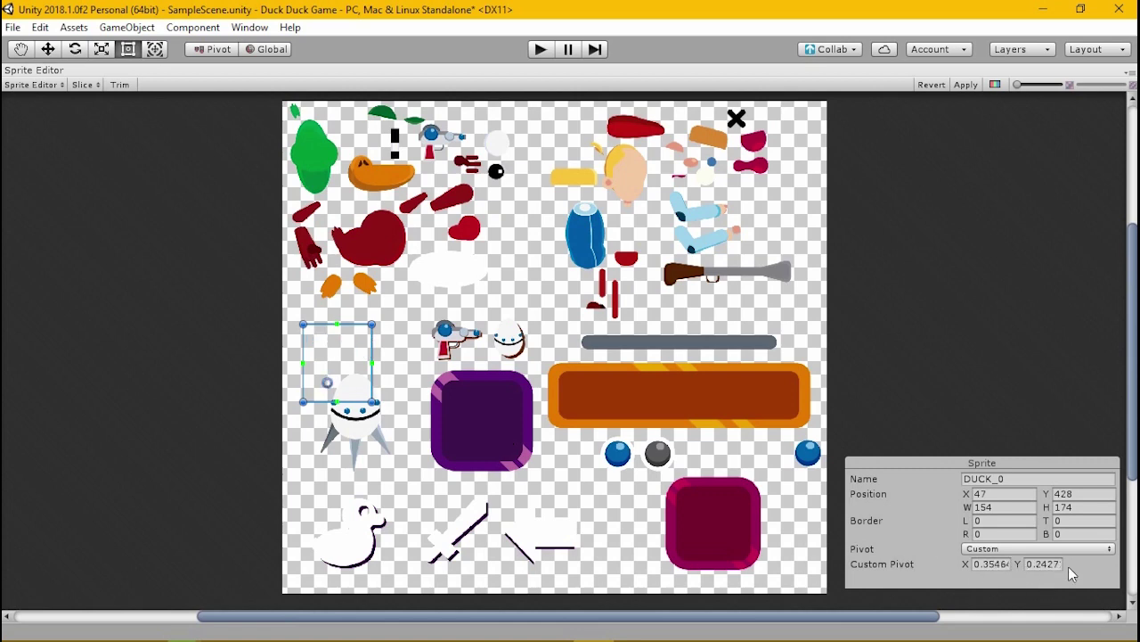
pyautogui.click(990, 549)
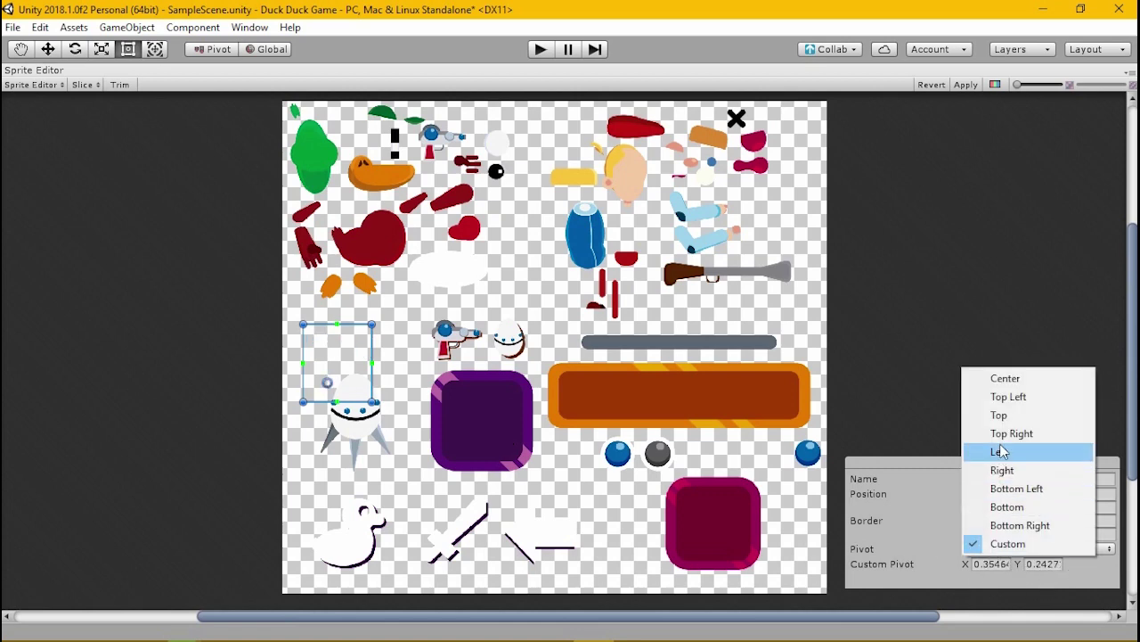
pyautogui.click(1000, 452)
pyautogui.click(1008, 552)
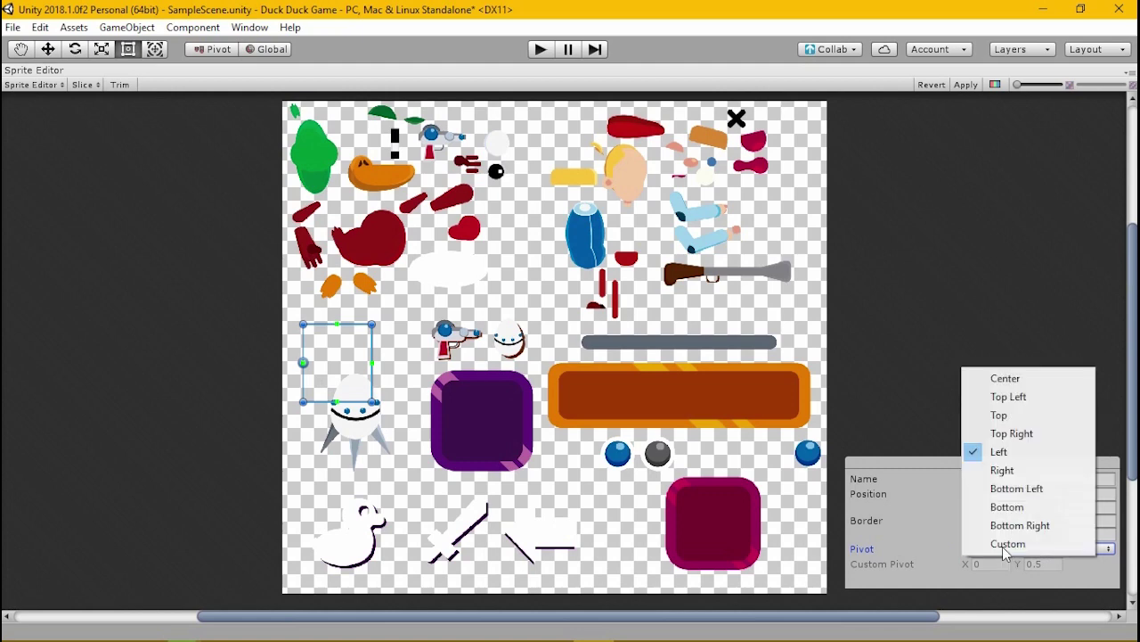
pyautogui.click(1000, 416)
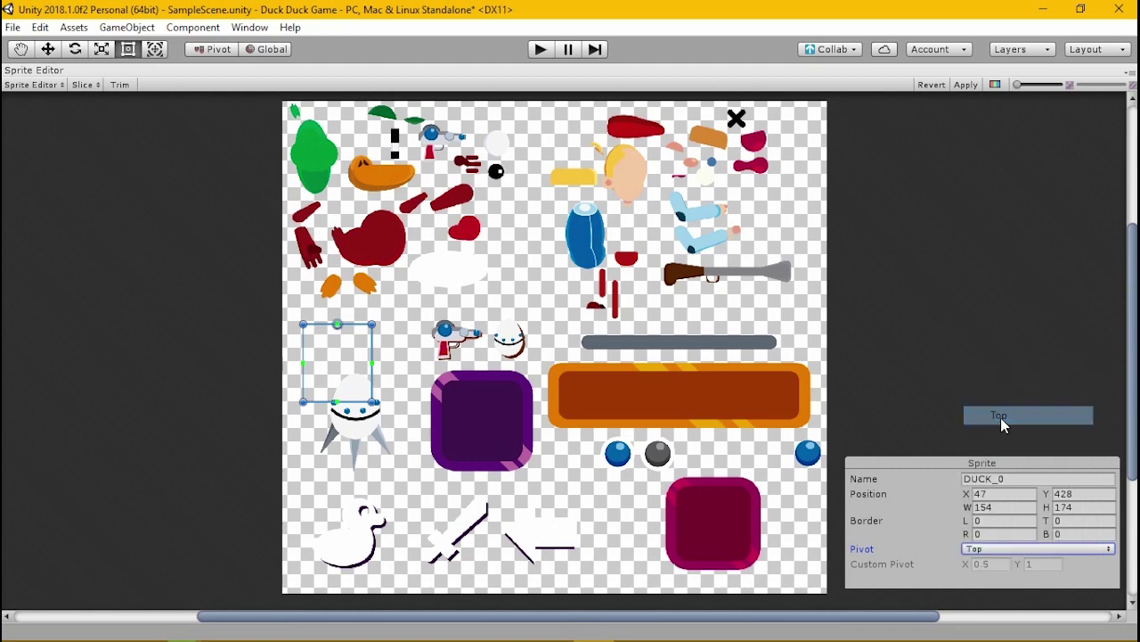
# - Shift the slice horizontally to an X position of 50, leaving its name and left border as they are
pyautogui.click(984, 479)
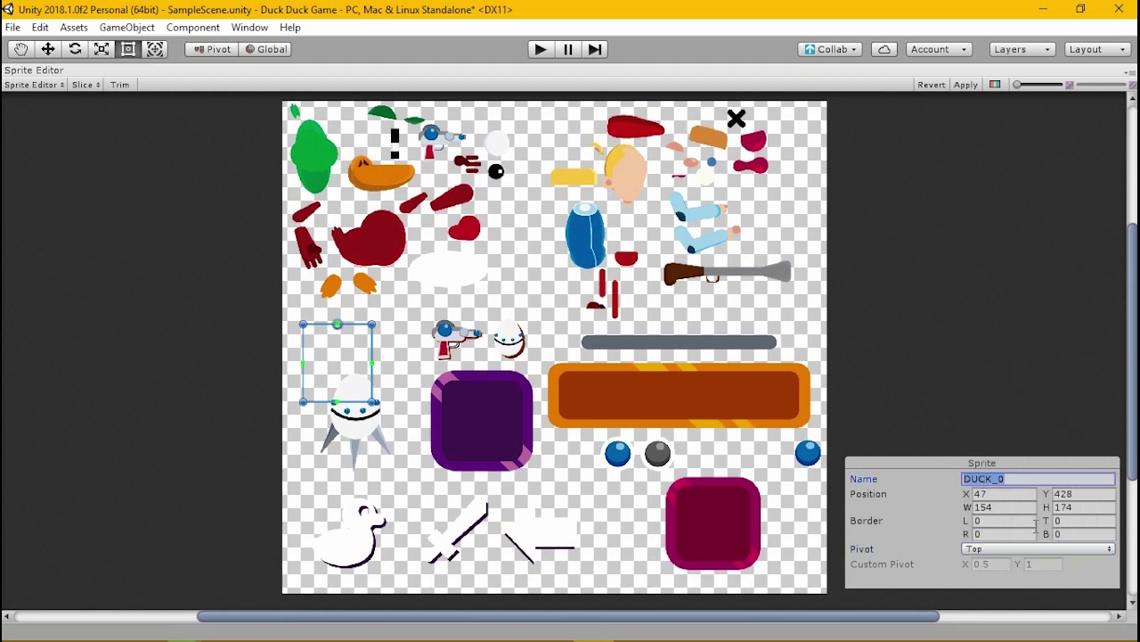
pyautogui.click(966, 495)
pyautogui.moveTo(967, 496); pyautogui.dragTo(777, 524)
pyautogui.click(971, 523)
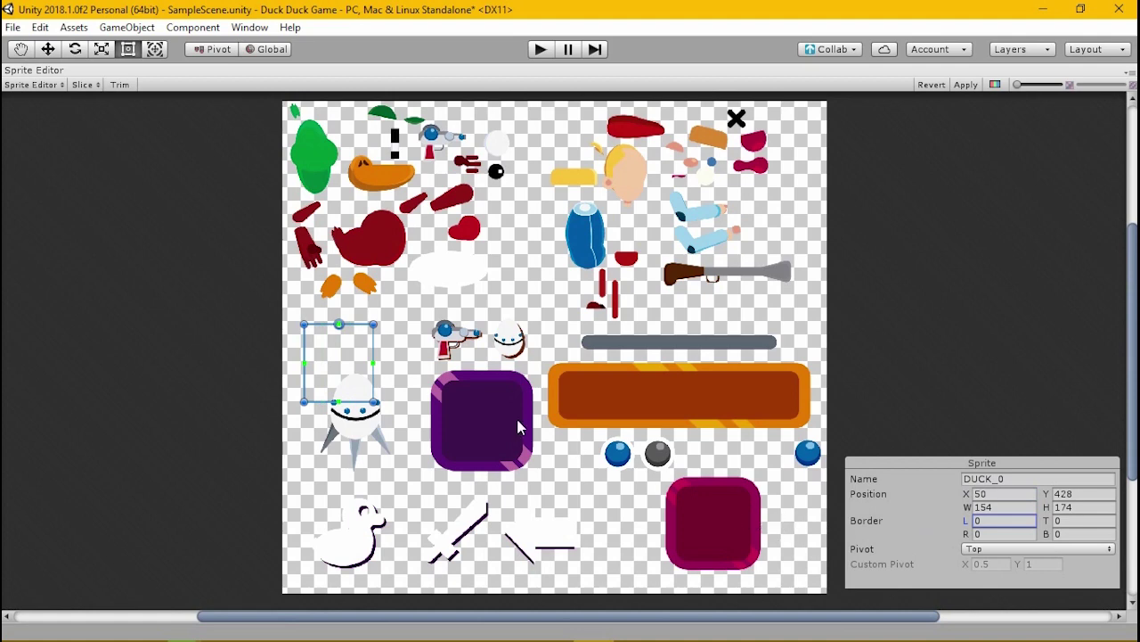
# - Delete the hand-drawn slice, and slice the whole sheet with type Automatic, pivot Center and method Delete Existing
pyautogui.click(372, 348)
pyautogui.press('Delete')
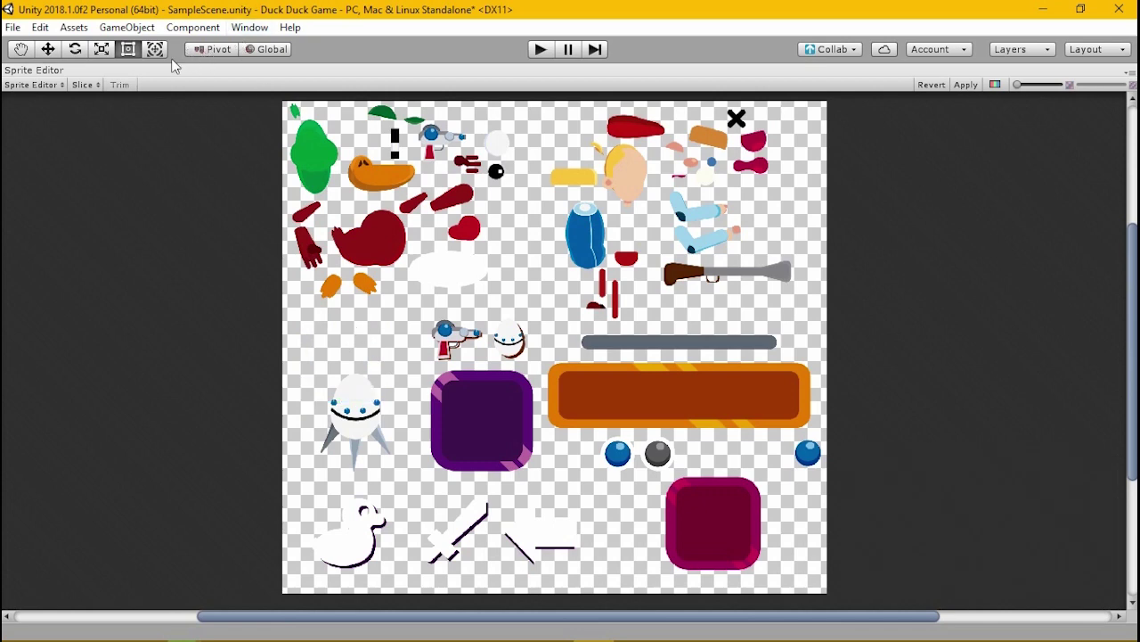
pyautogui.click(84, 85)
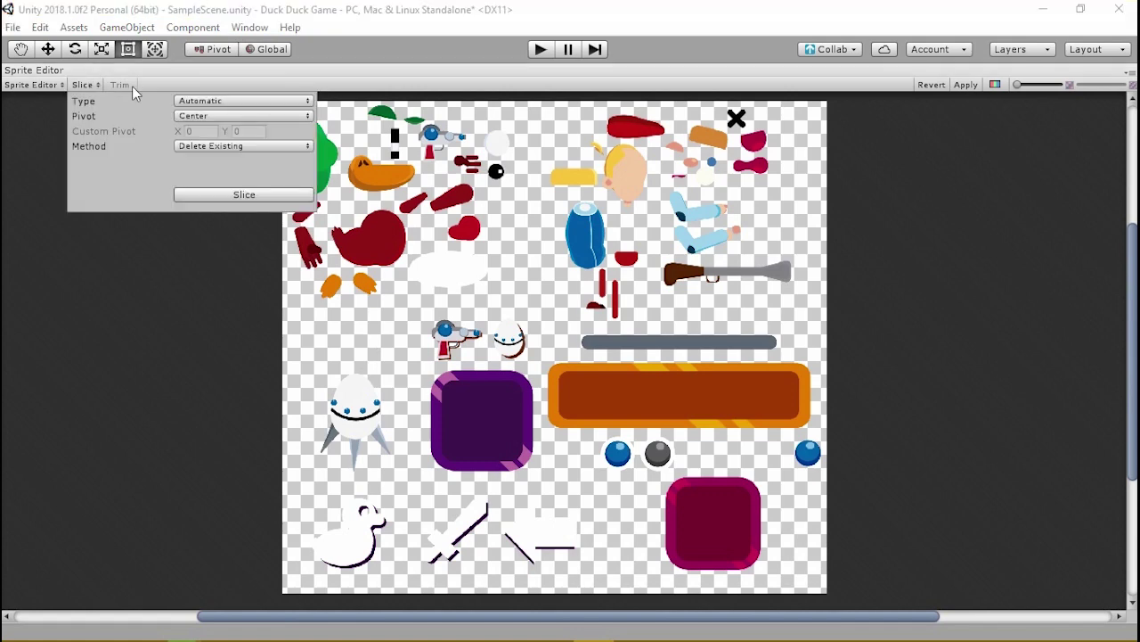
pyautogui.click(207, 102)
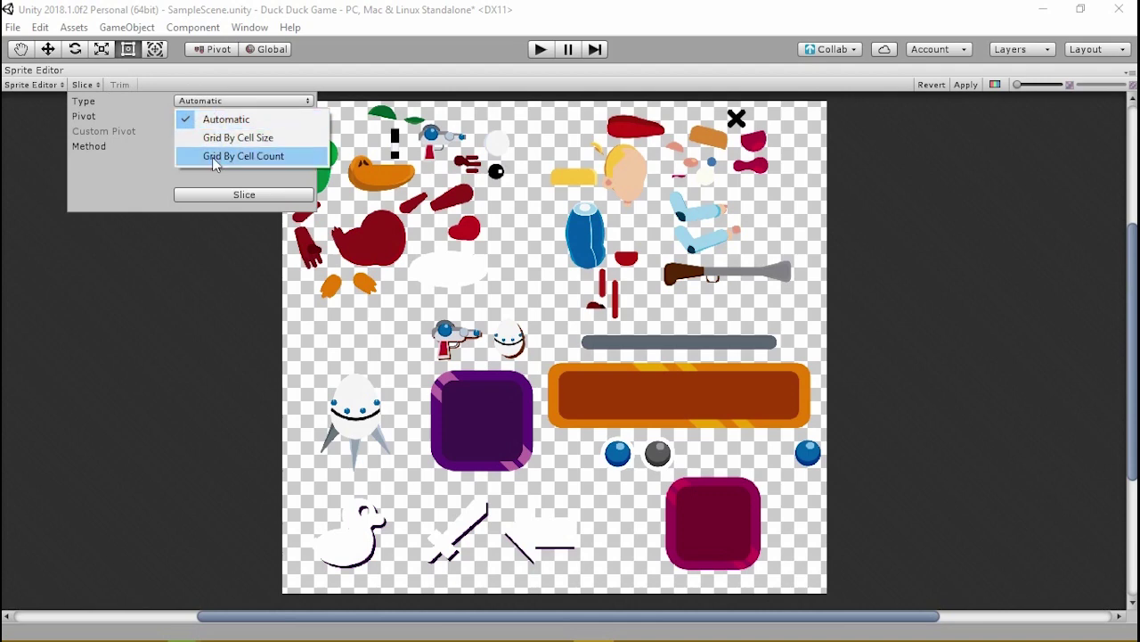
pyautogui.click(202, 120)
pyautogui.click(202, 118)
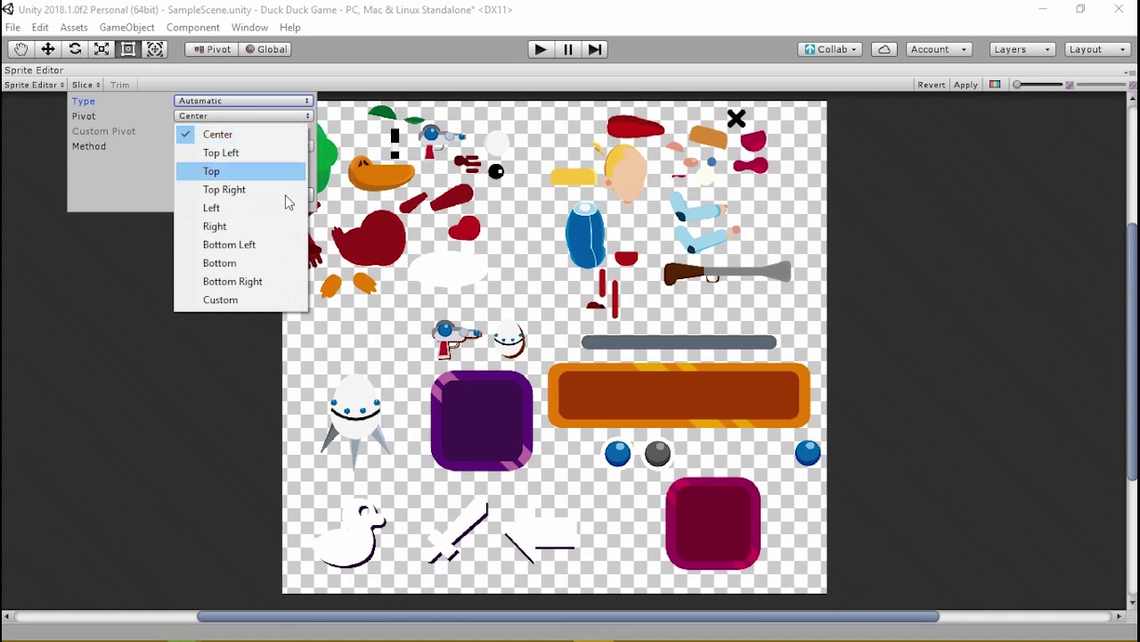
pyautogui.click(147, 128)
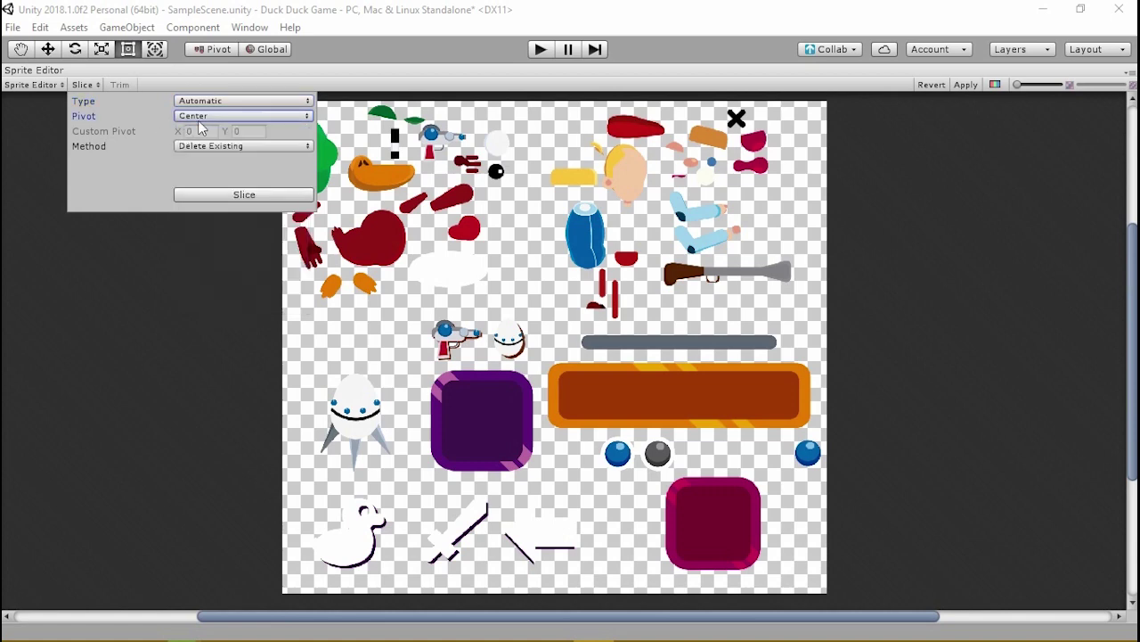
pyautogui.click(199, 146)
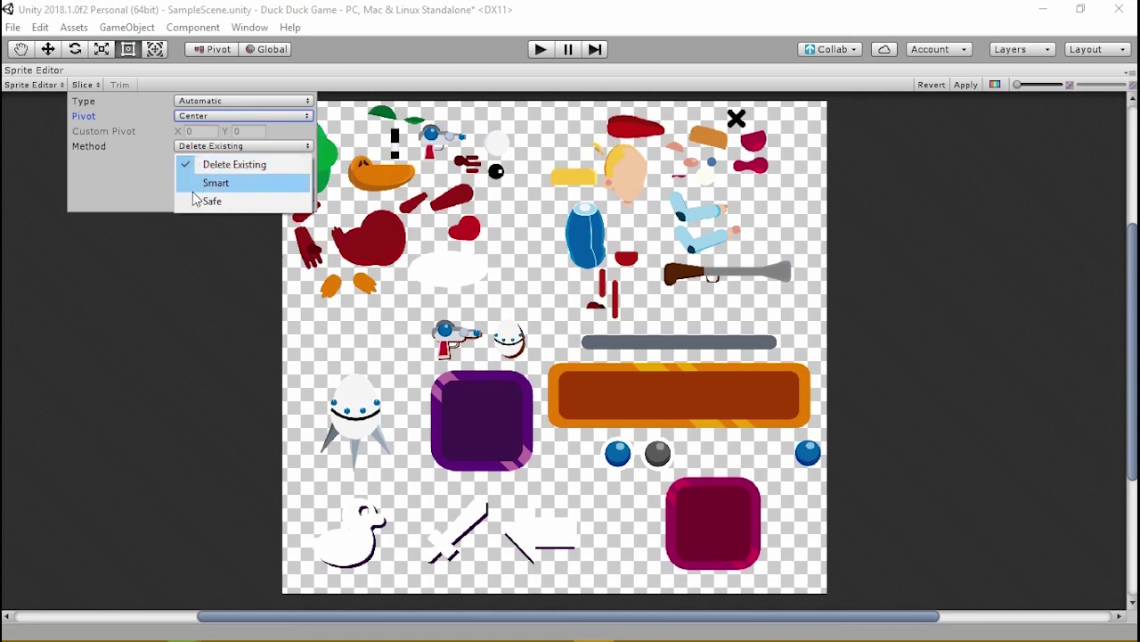
pyautogui.click(159, 156)
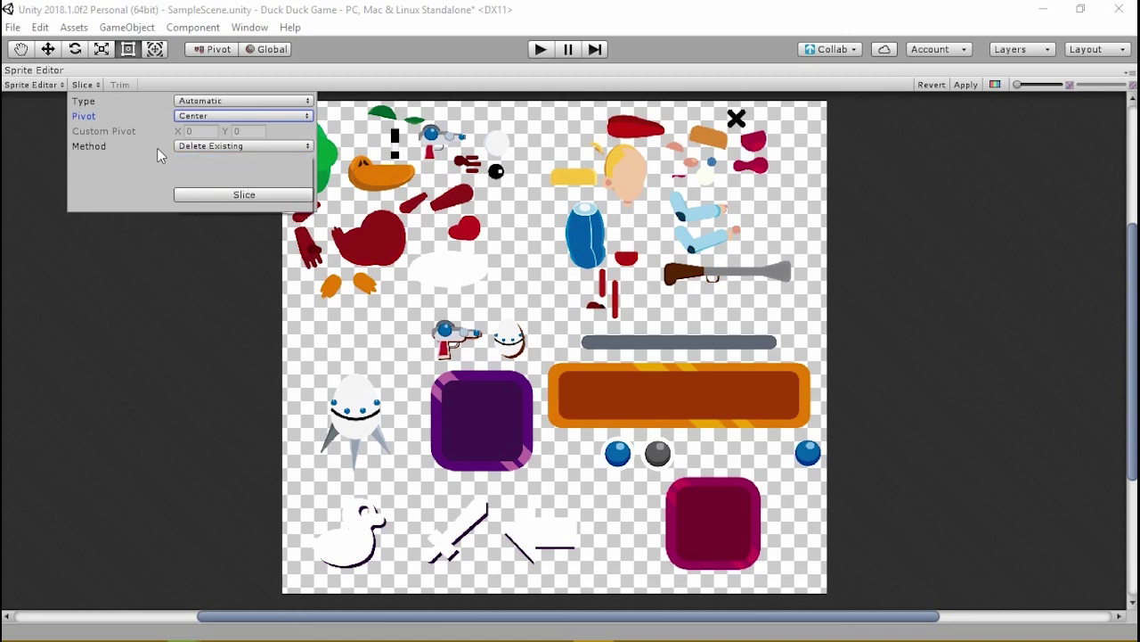
pyautogui.click(227, 197)
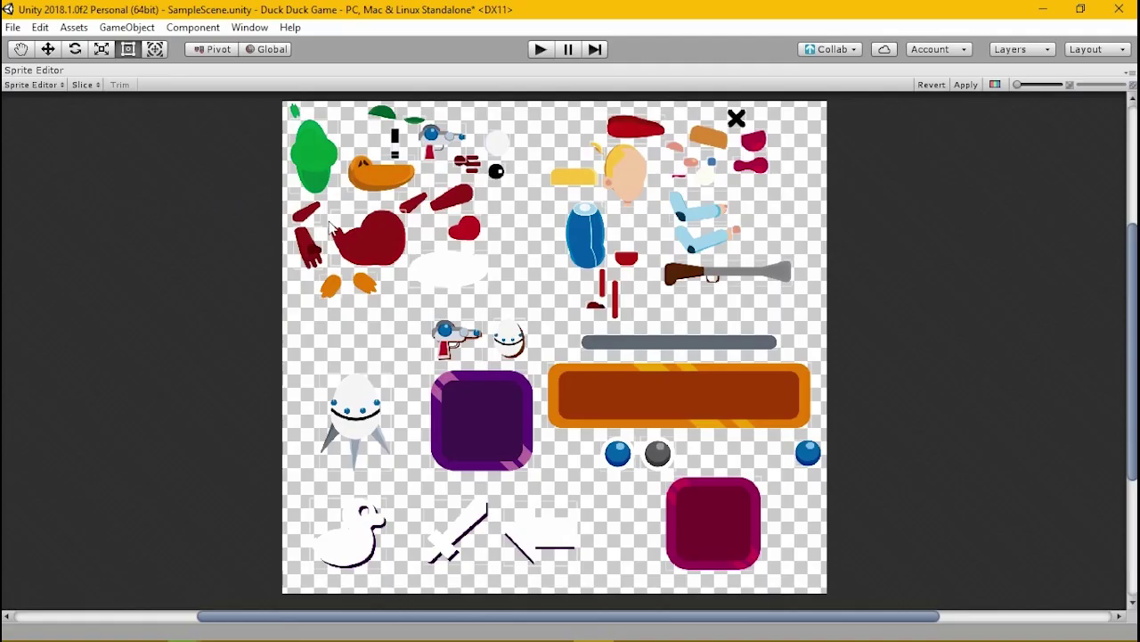
# - Inspect the automatically generated slices across the sheet, checking the outlines of several body parts and interface shapes
pyautogui.scroll(2, 333, 220)
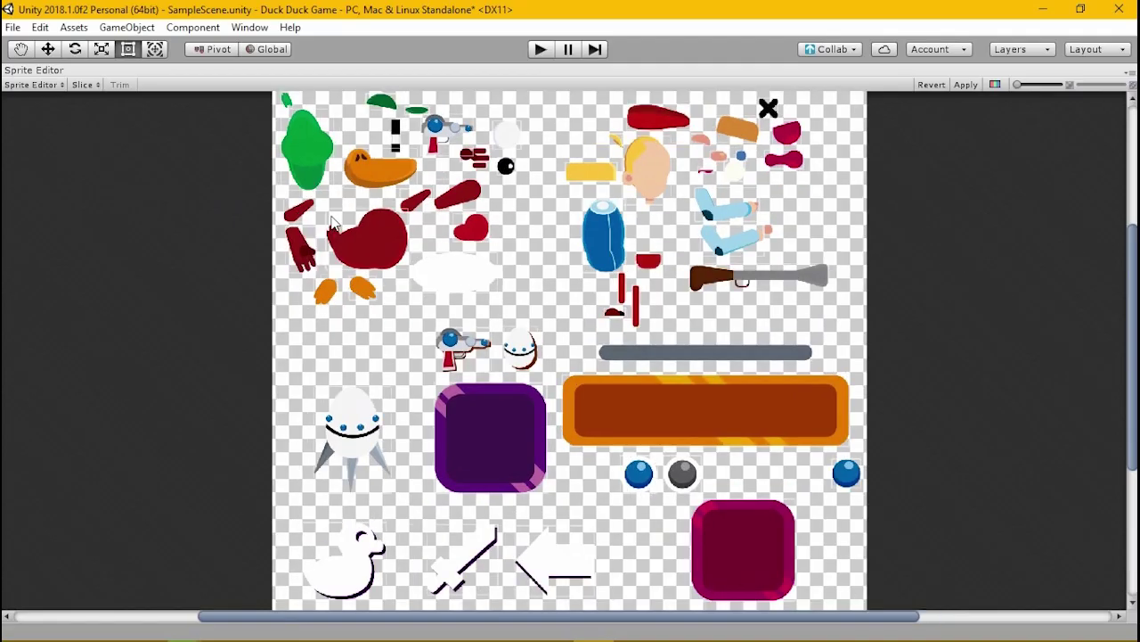
pyautogui.scroll(3, 332, 221)
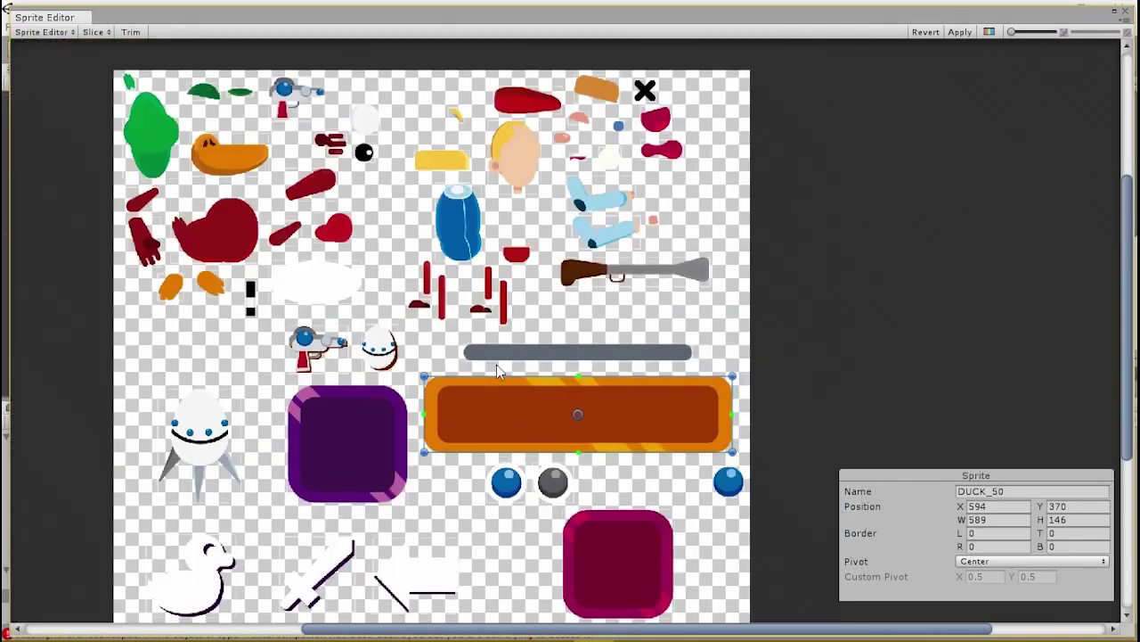
pyautogui.scroll(2, 138, 159)
pyautogui.click(522, 287)
pyautogui.click(580, 384)
pyautogui.scroll(-1, 687, 408)
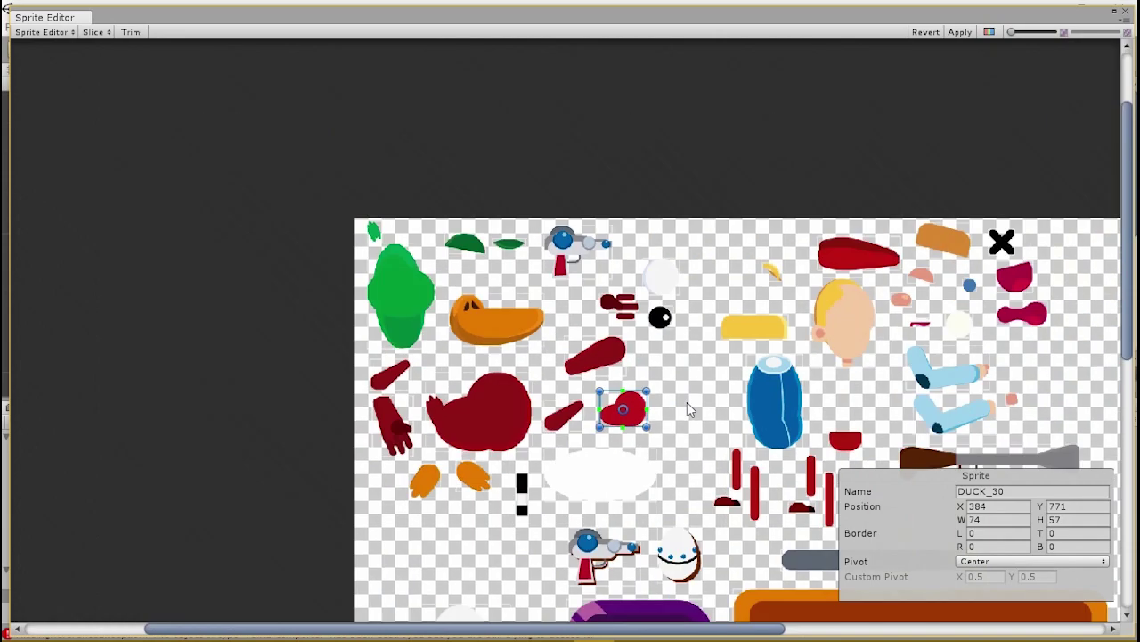
pyautogui.scroll(-1, 687, 402)
pyautogui.moveTo(768, 606); pyautogui.dragTo(526, 412, button='middle')
pyautogui.click(773, 384)
pyautogui.scroll(1, 773, 384)
pyautogui.moveTo(757, 384); pyautogui.dragTo(842, 535, button='middle')
pyautogui.scroll(-3, 842, 535)
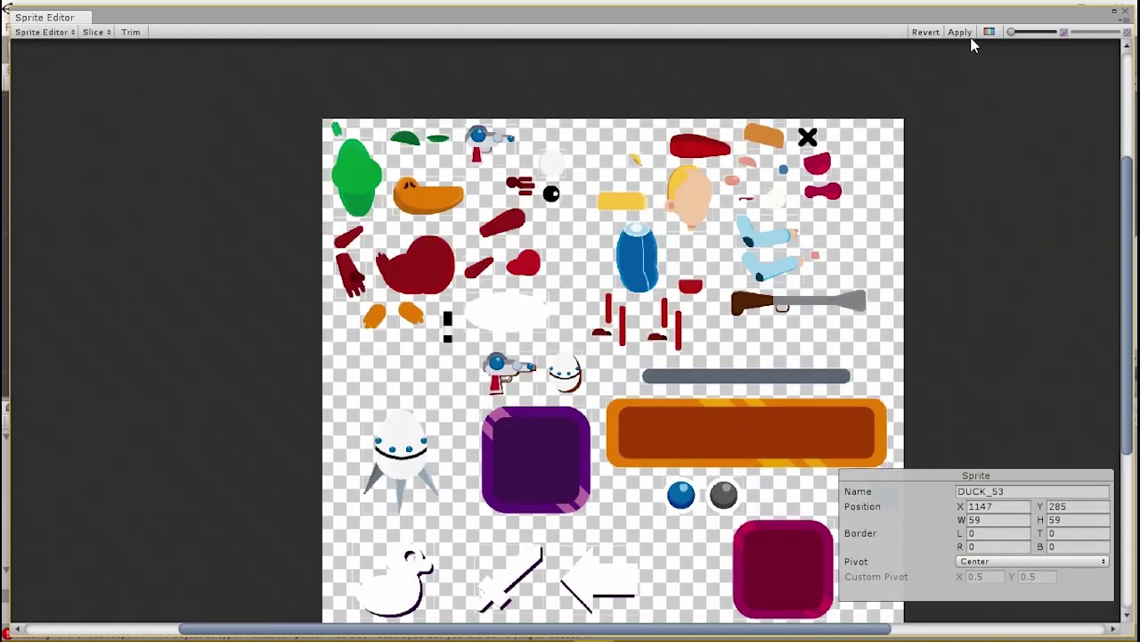
pyautogui.scroll(5, 655, 178)
pyautogui.moveTo(802, 350); pyautogui.dragTo(437, 261, button='middle')
pyautogui.click(708, 227)
pyautogui.scroll(-5, 838, 403)
pyautogui.scroll(5, 560, 486)
pyautogui.click(561, 492)
# - Apply the slicing to the sheet and expand the DUCK asset in the Sprites folder to list its individual sprites
pyautogui.click(969, 32)
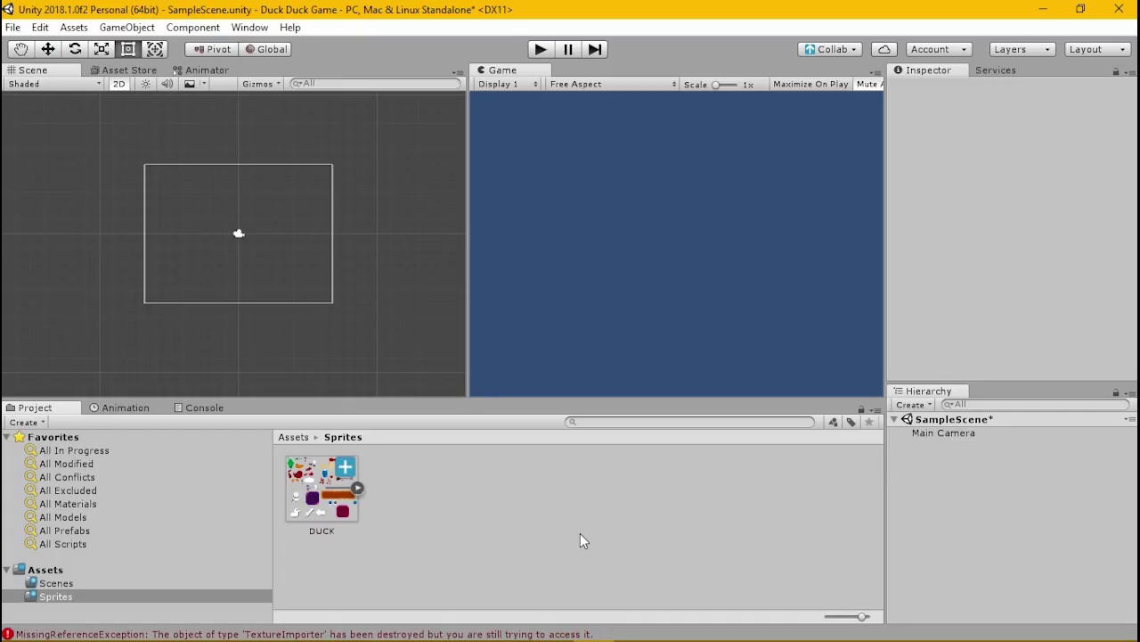
pyautogui.click(346, 477)
pyautogui.click(357, 489)
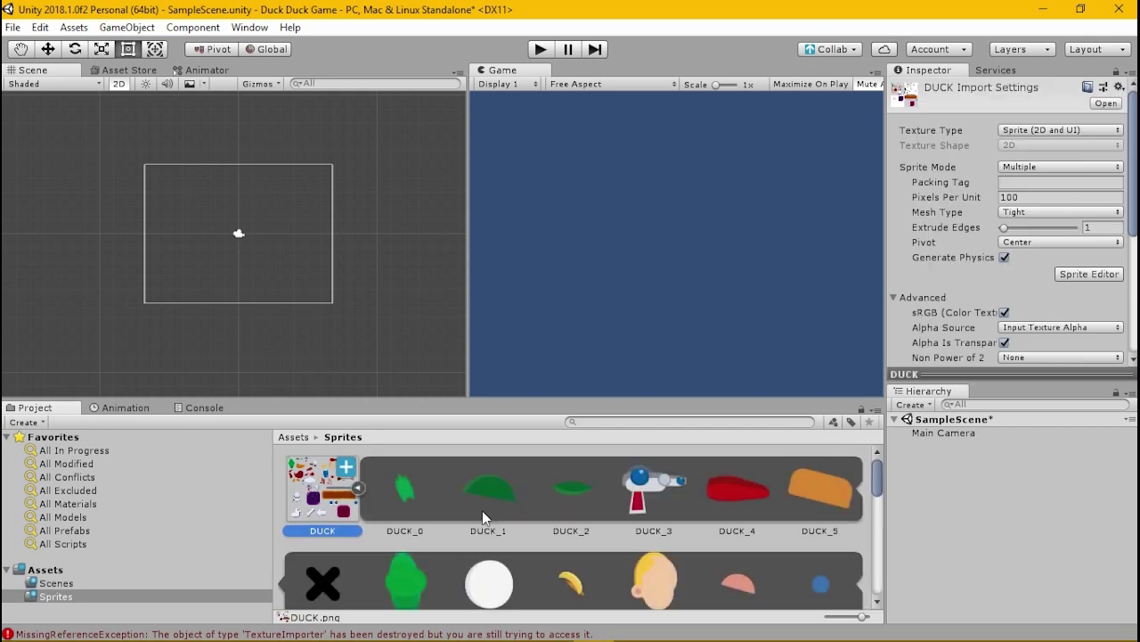
# - Browse the sliced DUCK sprites in the Sprites folder, checking several individual pieces and their properties
pyautogui.click(484, 507)
pyautogui.click(681, 566)
pyautogui.click(784, 578)
pyautogui.click(356, 577)
pyautogui.scroll(-3, 401, 578)
pyautogui.click(499, 580)
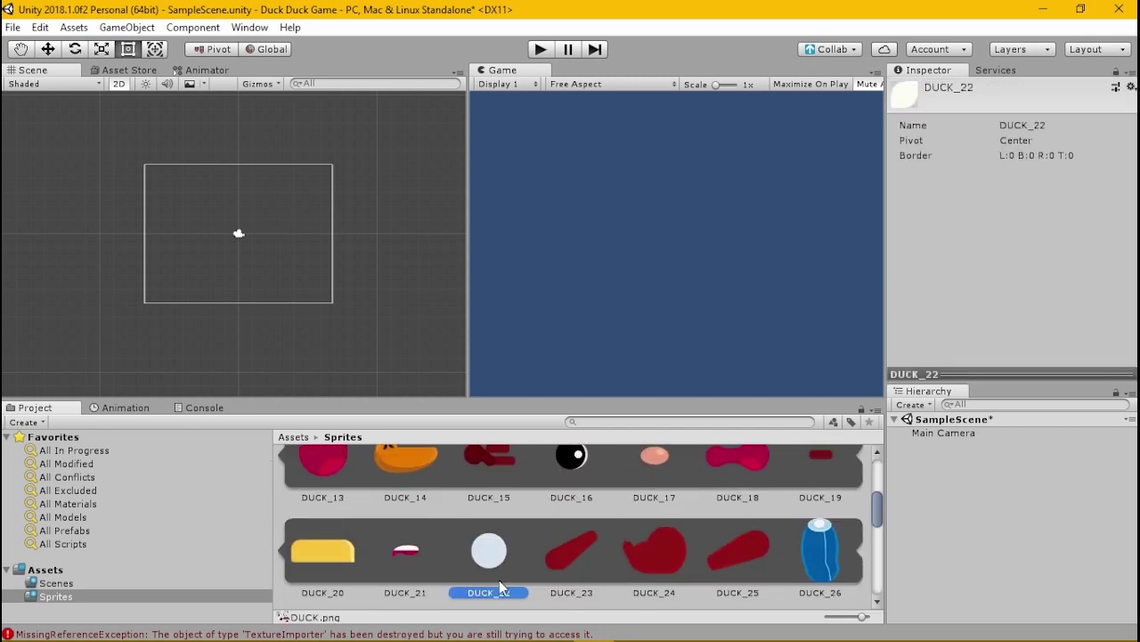
pyautogui.click(595, 563)
pyautogui.click(643, 561)
pyautogui.click(734, 562)
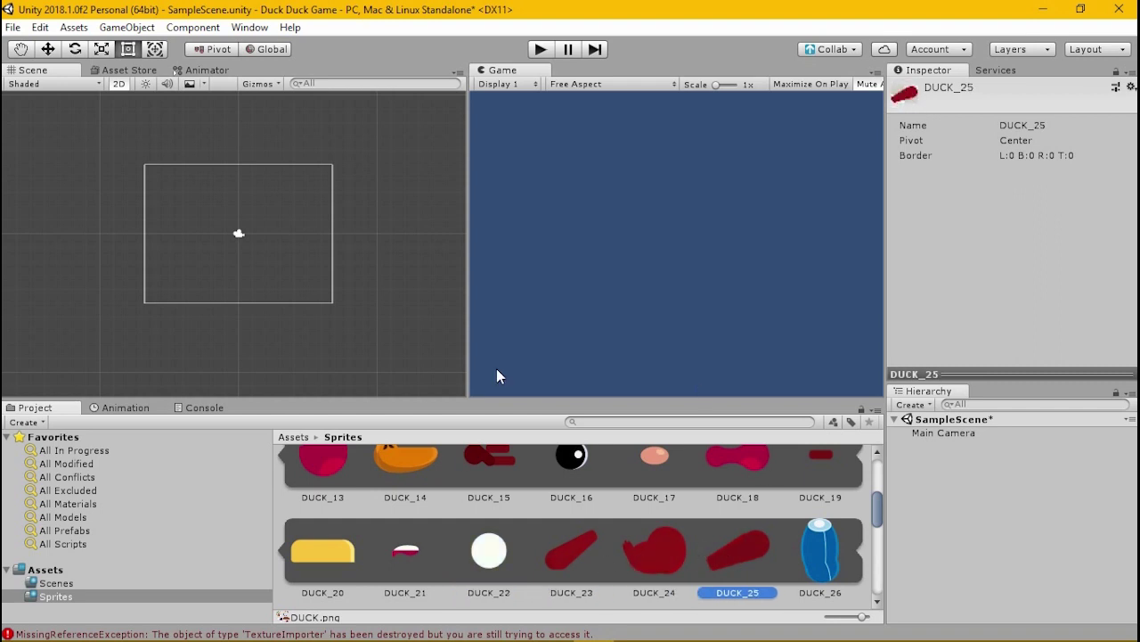
pyautogui.scroll(4, 346, 497)
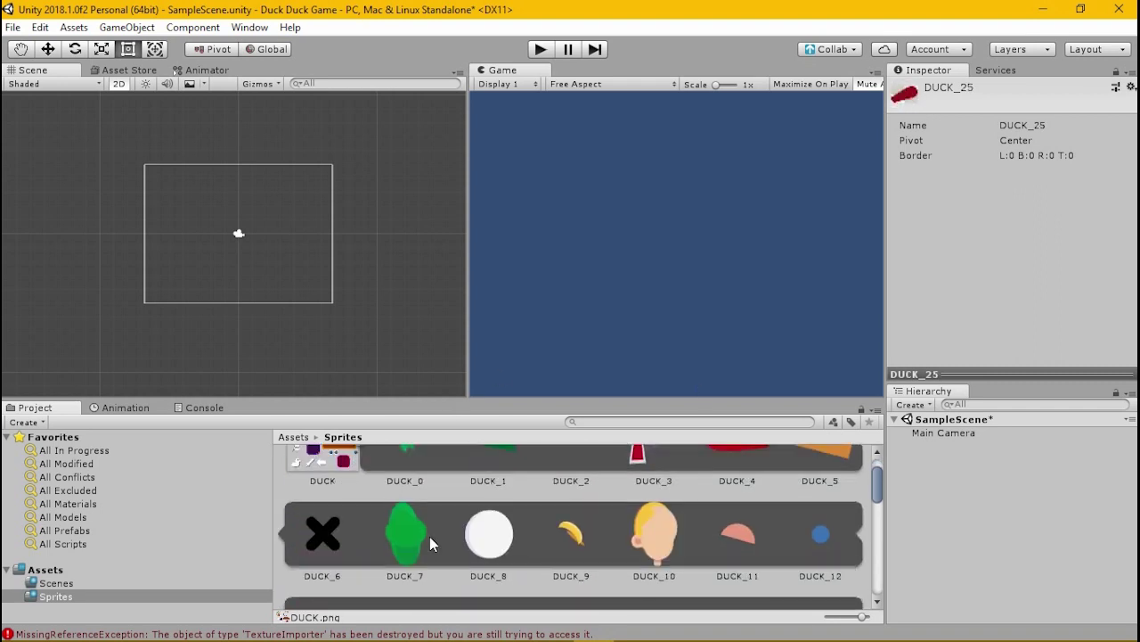